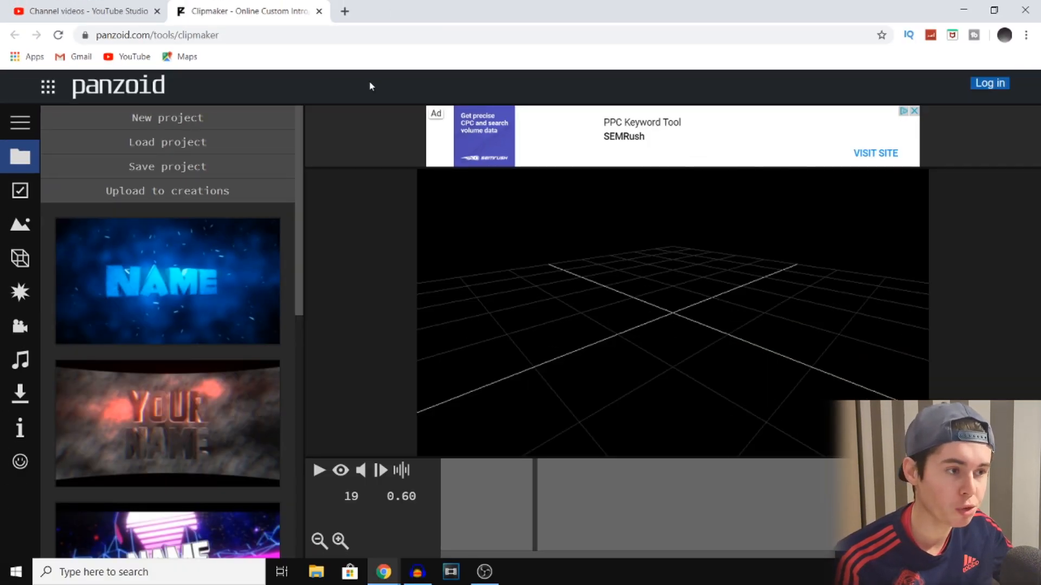
Open panzoid.com in a new browser tab and close that tab again.
{"action": "left_click", "coordinate": [345, 11]}
{"action": "type", "text": "psnz"}
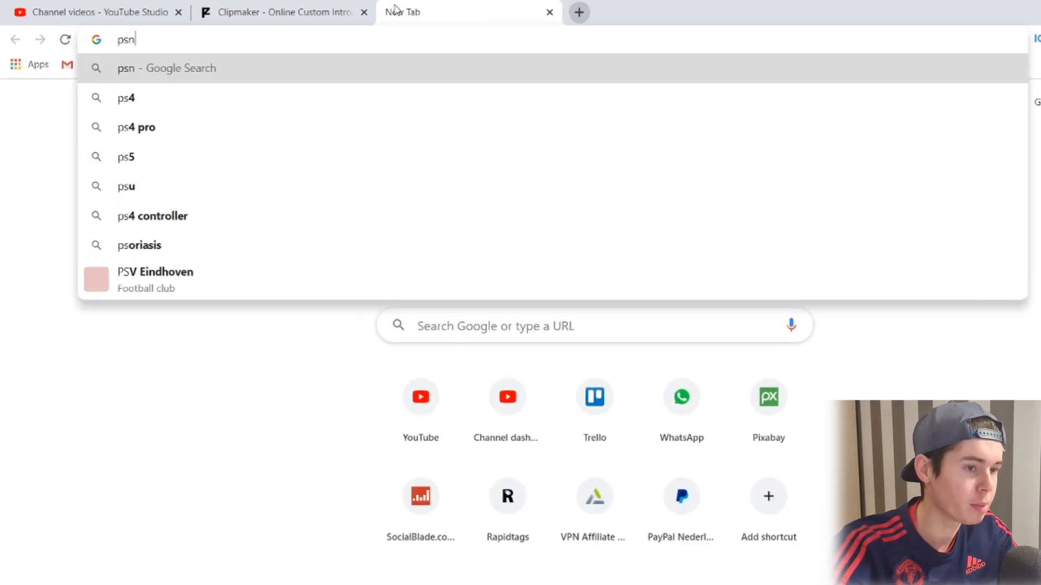
{"action": "key", "text": "BackSpace"}
{"action": "key", "text": "BackSpace"}
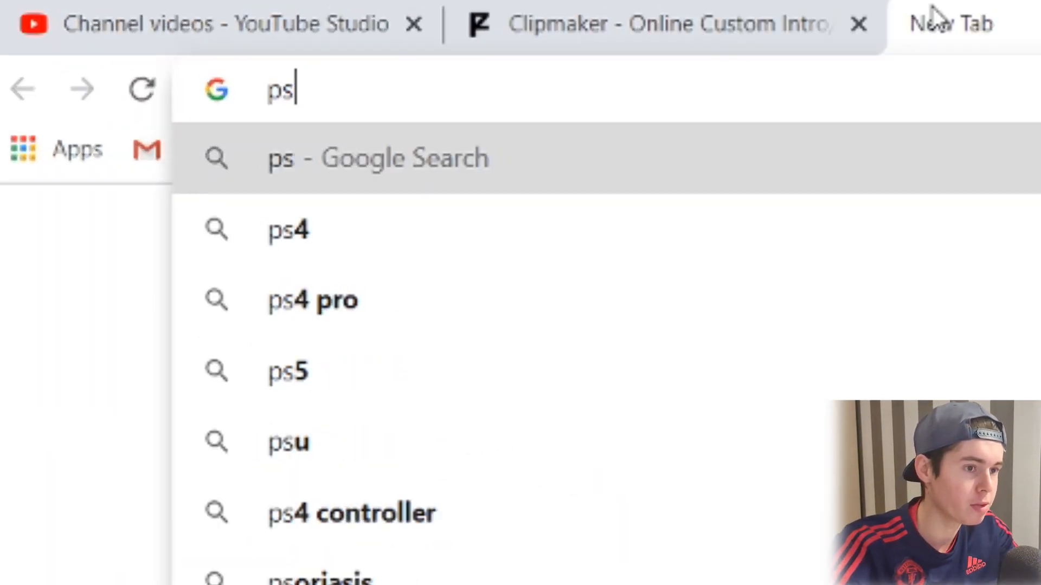
{"action": "key", "text": "BackSpace"}
{"action": "type", "text": "an"}
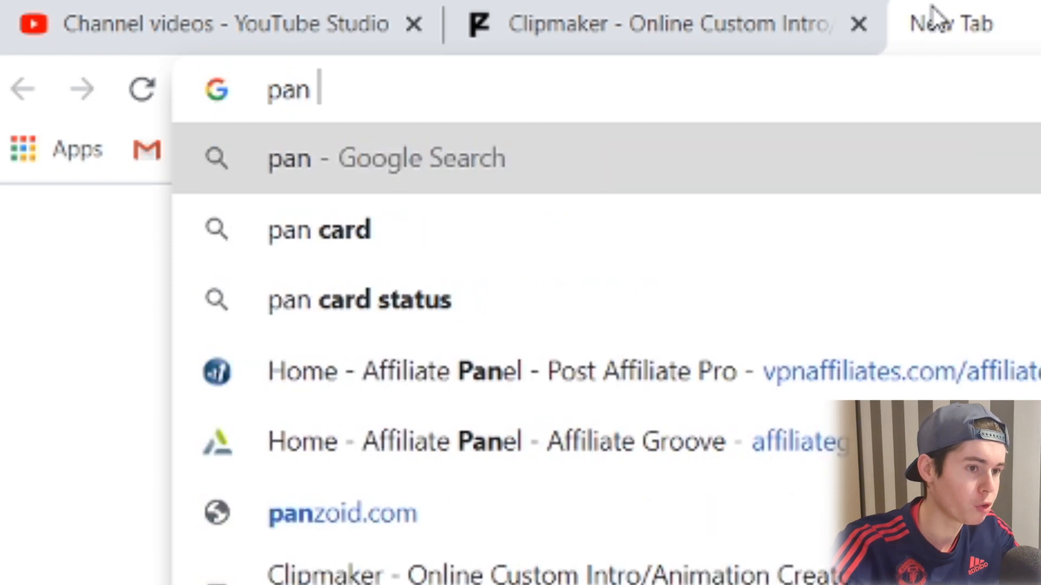
{"action": "key", "text": "BackSpace"}
{"action": "type", "text": "zoi"}
{"action": "key", "text": "Down"}
{"action": "key", "text": "Down"}
{"action": "key", "text": "Down"}
{"action": "key", "text": "Down"}
{"action": "key", "text": "Return"}
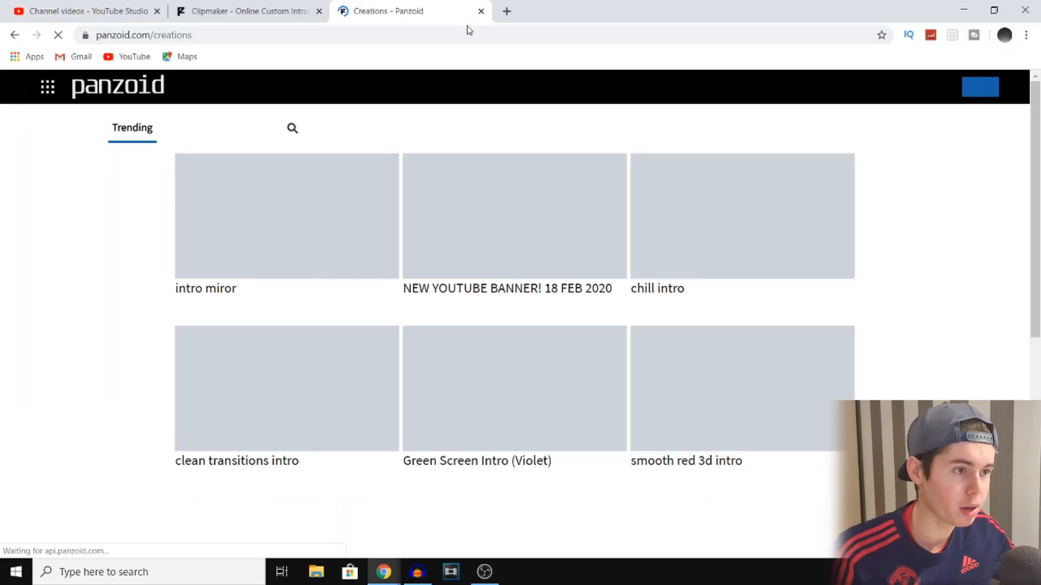
{"action": "left_click", "coordinate": [481, 11]}
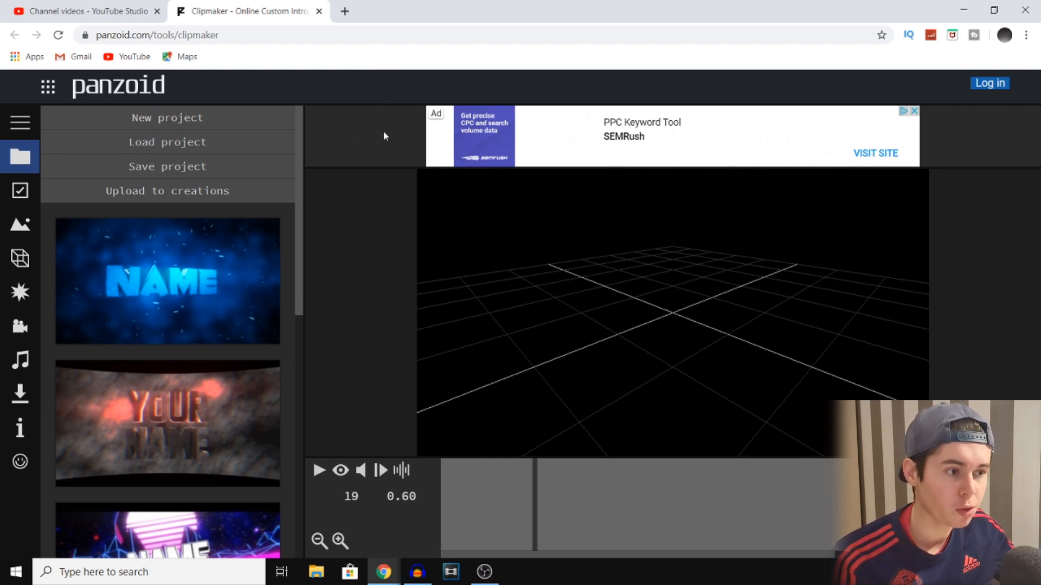
Open the full gallery of Panzoid creations, leaving the current Clipmaker project without saving.
{"action": "left_click_drag", "start_coordinate": [301, 131], "coordinate": [298, 383]}
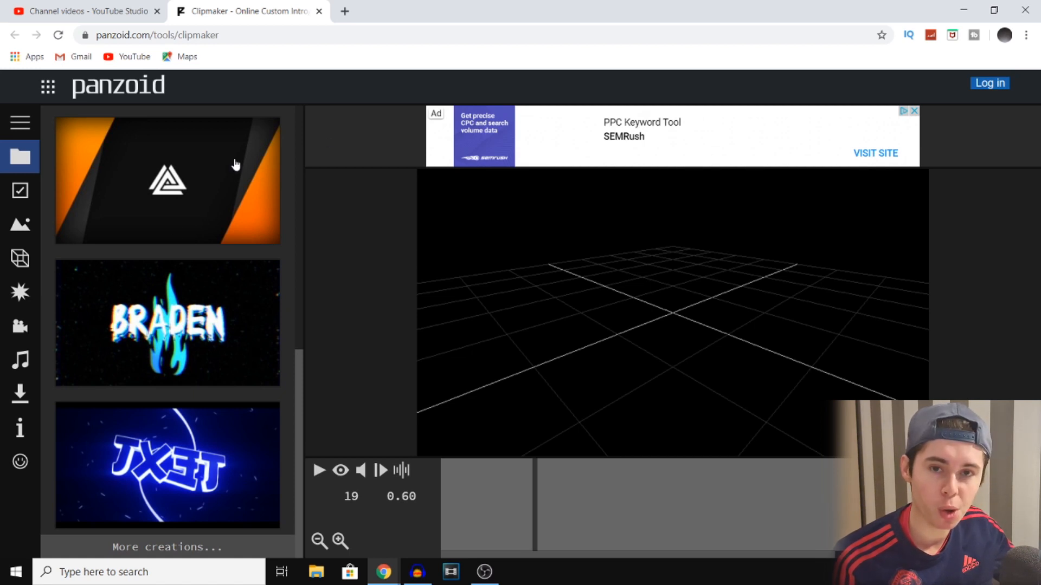
{"action": "left_click", "coordinate": [159, 548]}
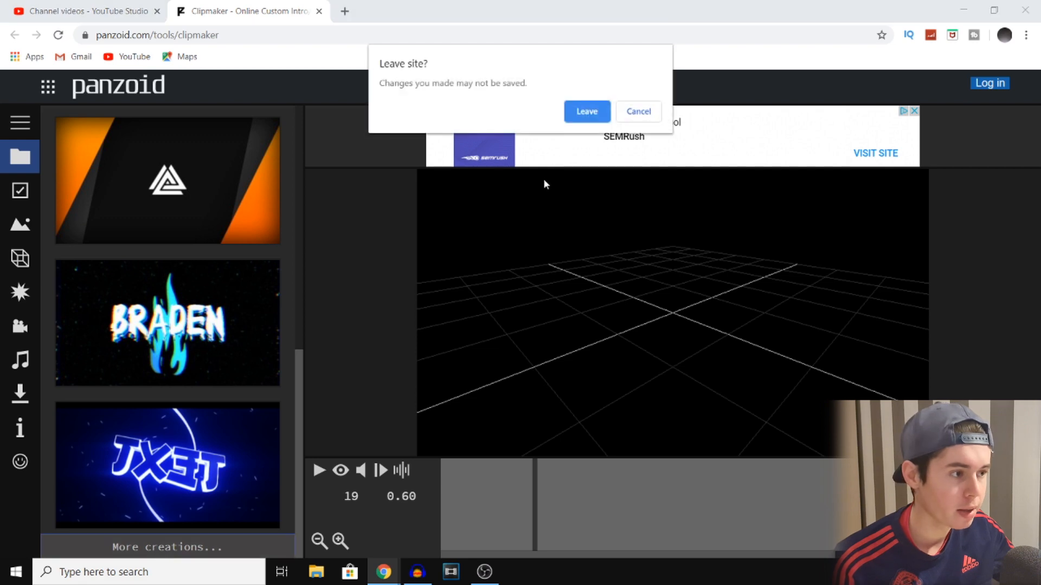
{"action": "left_click", "coordinate": [587, 112]}
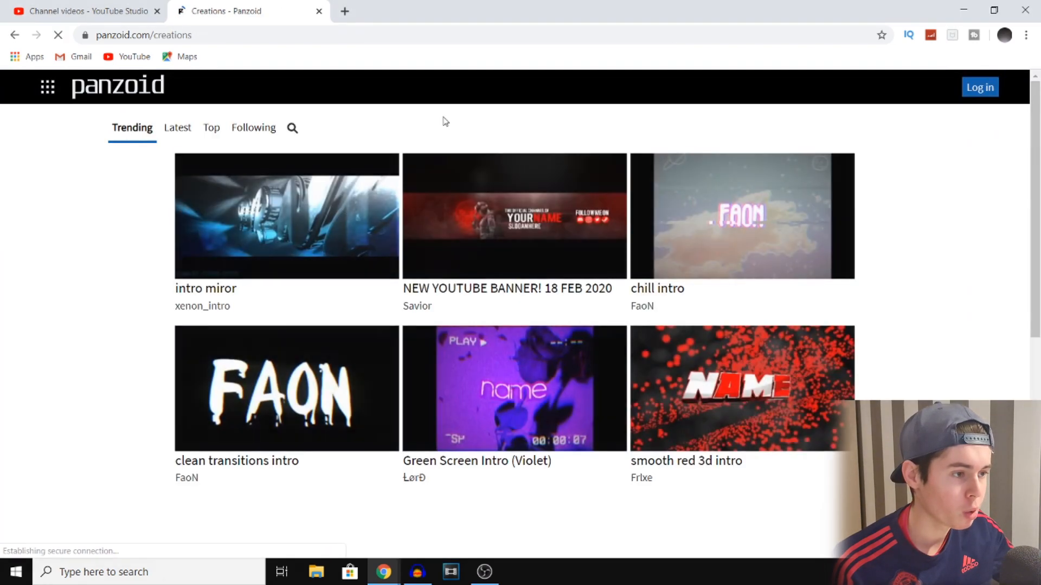
Find the "80's RETRO CHILL INTRO (FREE TO USE)" template among the trending creations and open it in Clipmaker.
{"action": "left_click_drag", "start_coordinate": [1036, 142], "coordinate": [1039, 310]}
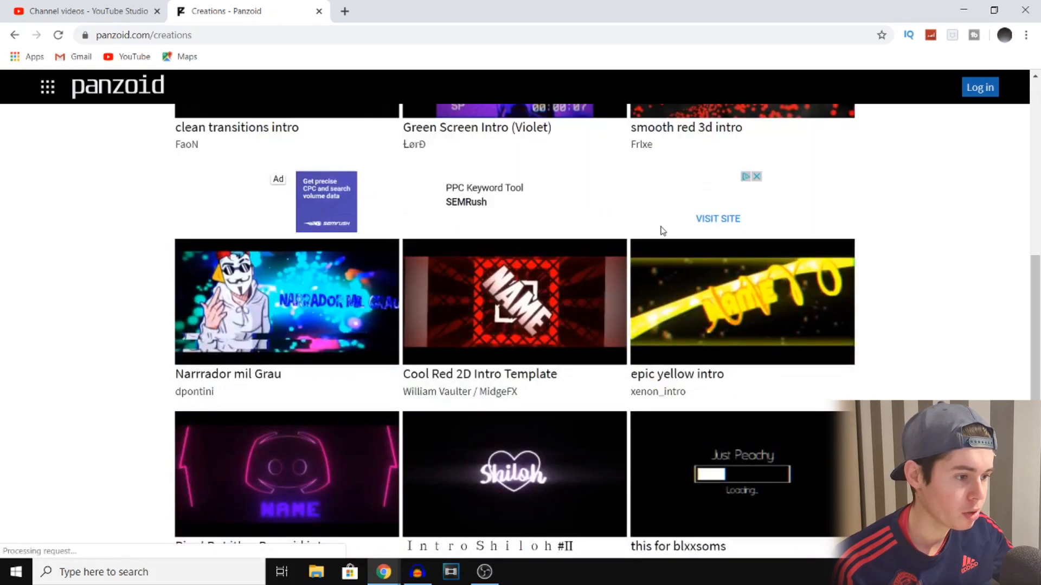
{"action": "scroll", "coordinate": [906, 353], "scroll_direction": "down", "scroll_amount": 1}
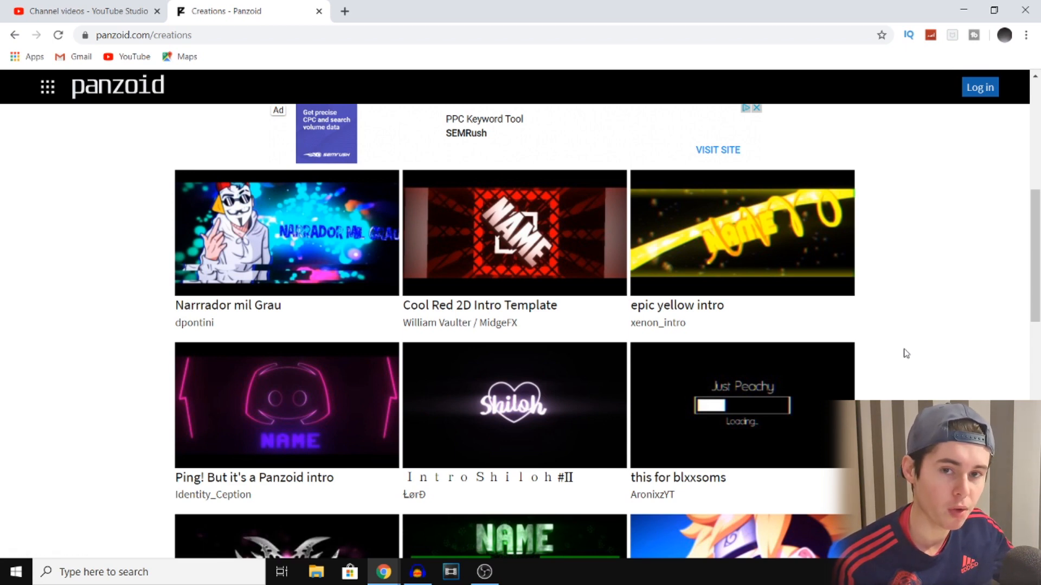
{"action": "scroll", "coordinate": [905, 354], "scroll_direction": "down", "scroll_amount": 4}
{"action": "scroll", "coordinate": [905, 353], "scroll_direction": "down", "scroll_amount": 2}
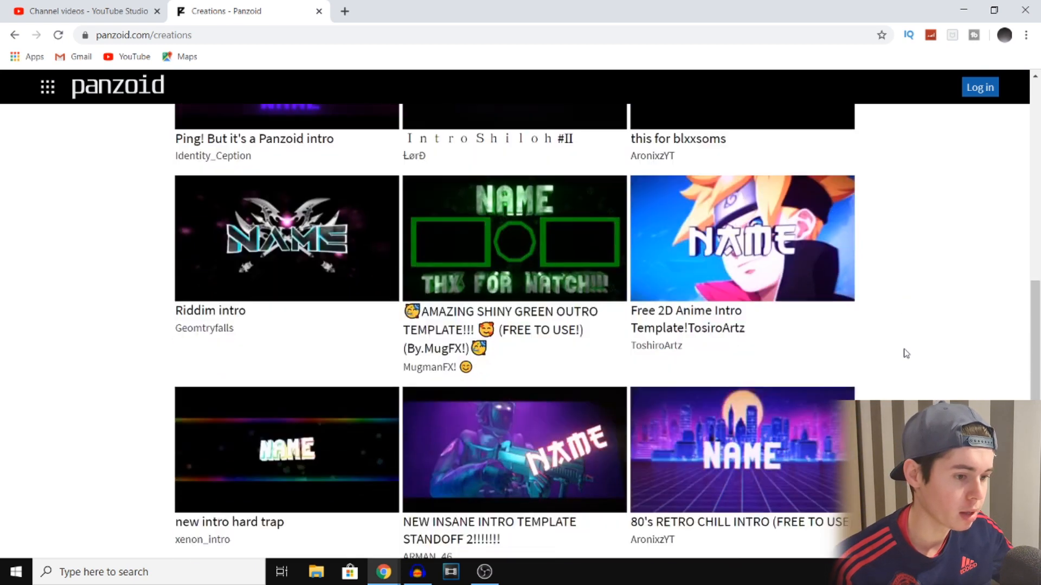
{"action": "scroll", "coordinate": [906, 354], "scroll_direction": "down", "scroll_amount": 4}
{"action": "scroll", "coordinate": [903, 353], "scroll_direction": "down", "scroll_amount": 4}
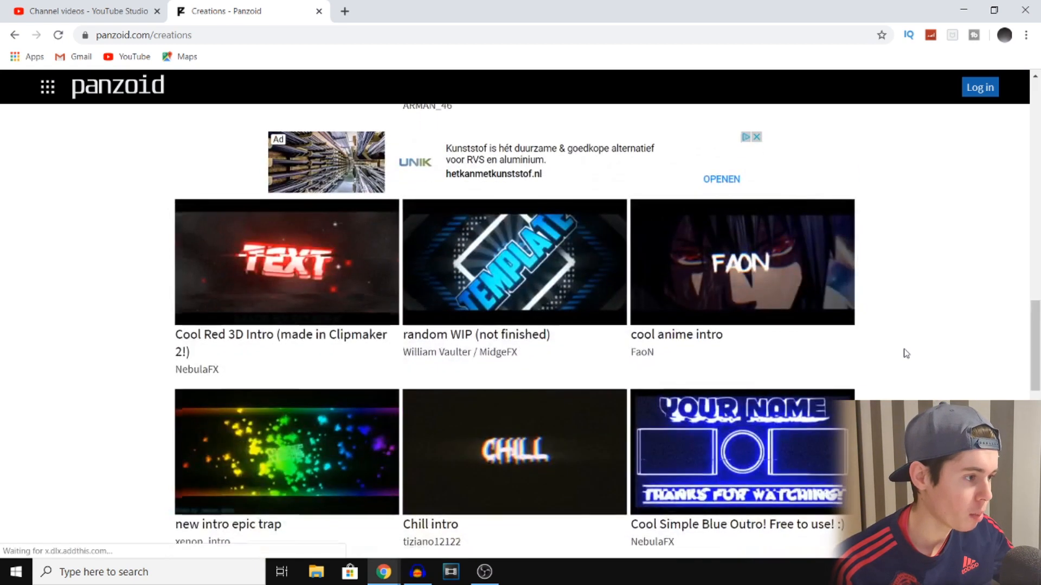
{"action": "scroll", "coordinate": [889, 330], "scroll_direction": "up", "scroll_amount": 4}
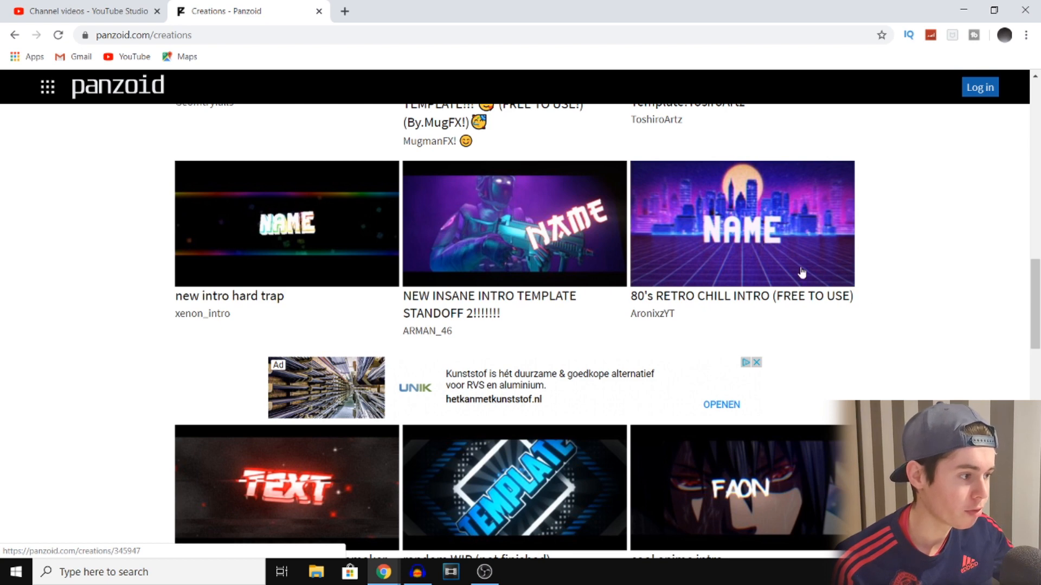
{"action": "left_click", "coordinate": [751, 221]}
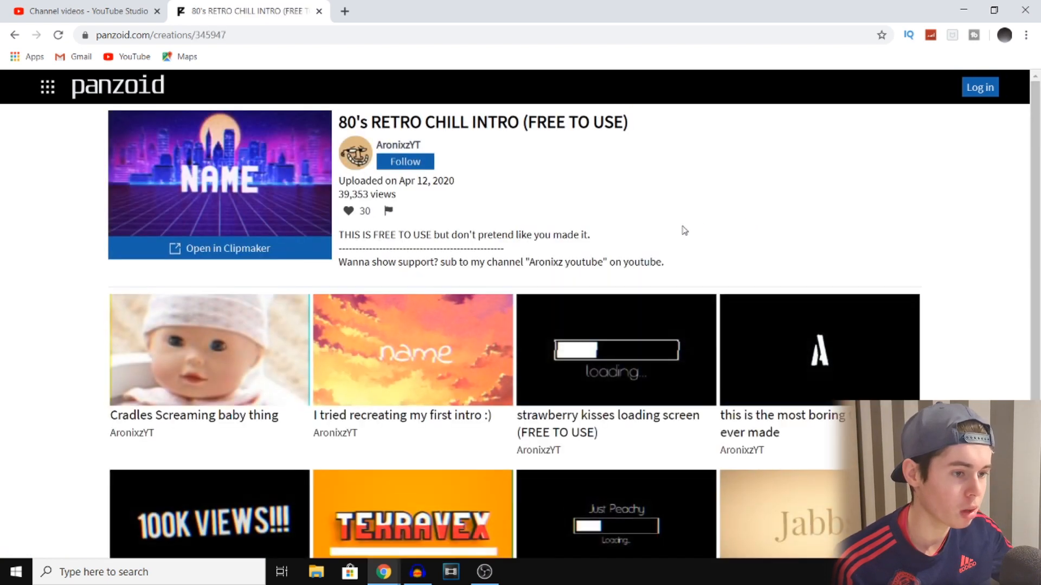
{"action": "left_click", "coordinate": [248, 256]}
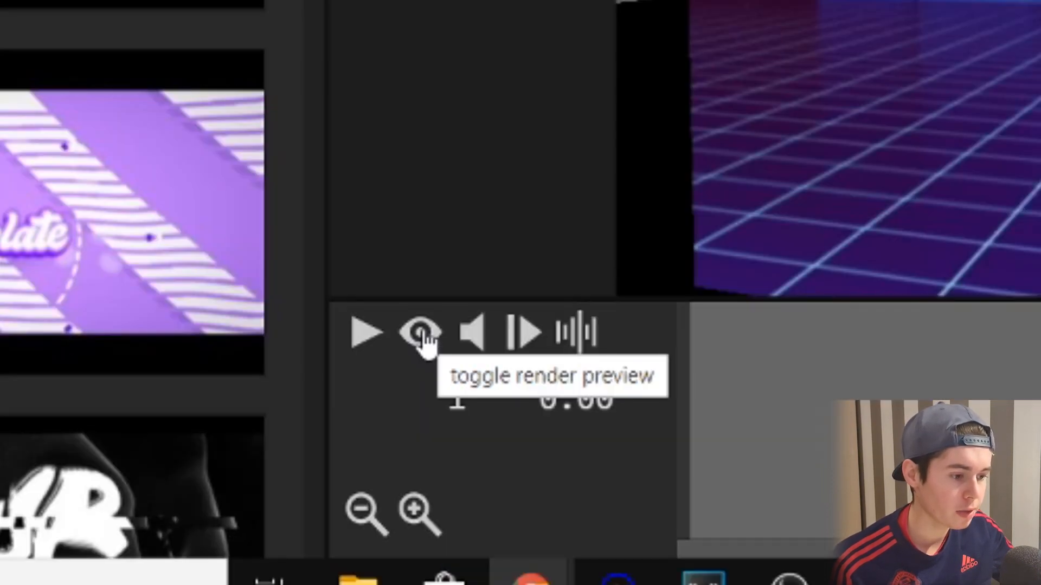
Preview the retro intro with render preview on and the system volume lowered, pausing playback near the end.
{"action": "left_click", "coordinate": [420, 332]}
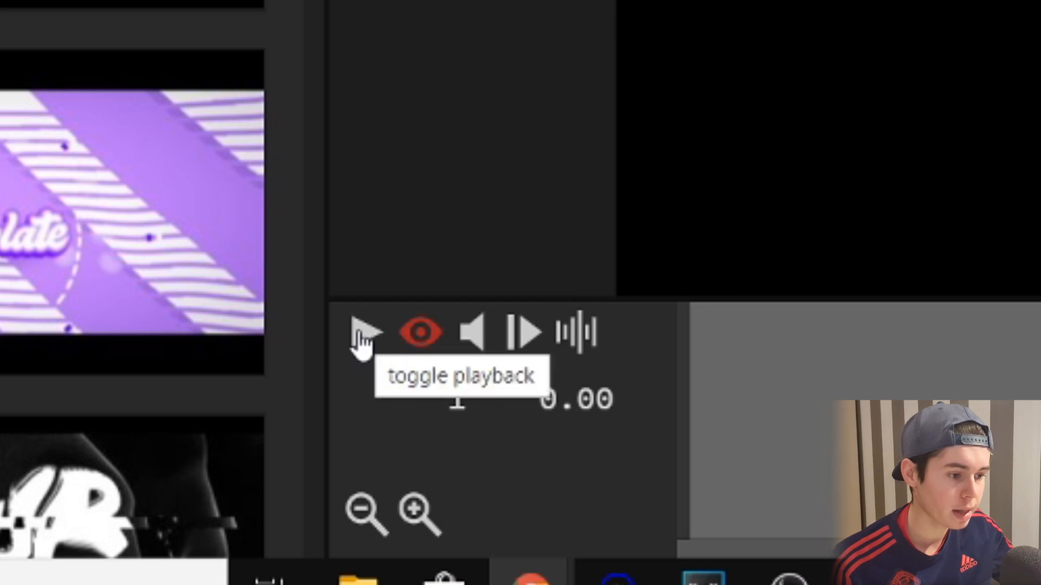
{"action": "left_click", "coordinate": [362, 342]}
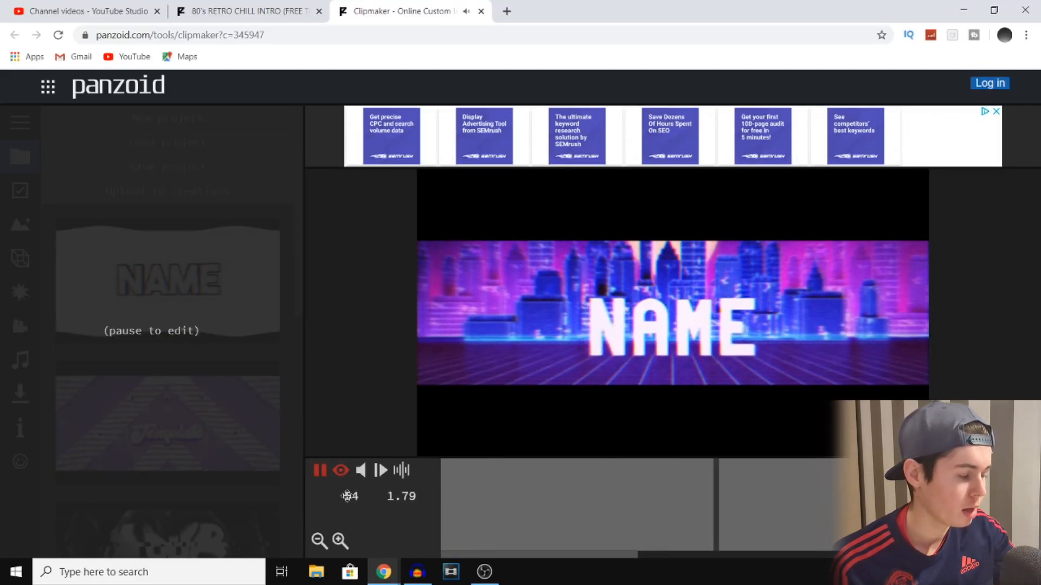
{"action": "key", "text": "XF86AudioLowerVolume"}
{"action": "key", "text": "XF86AudioLowerVolume"}
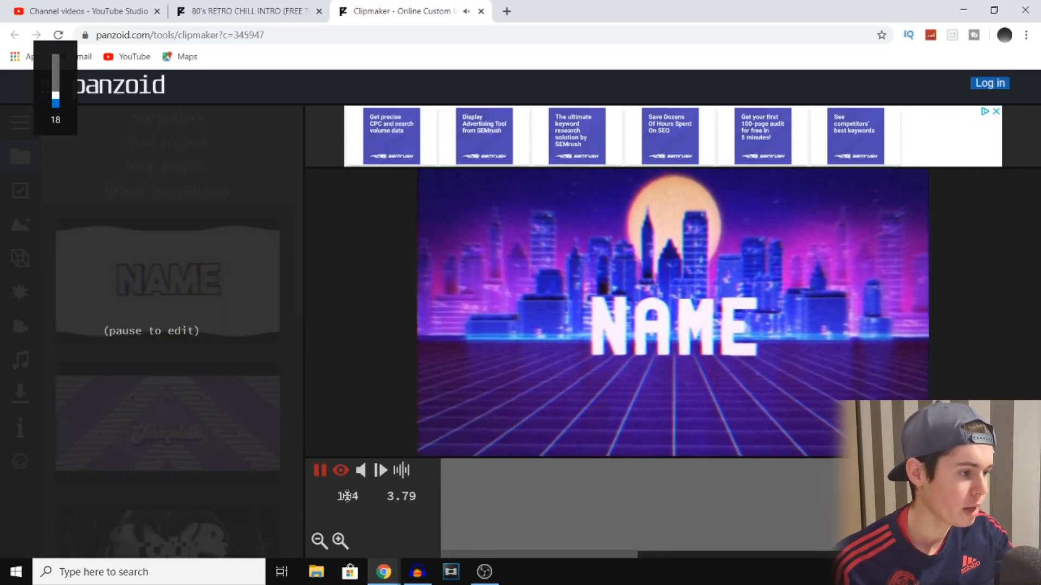
{"action": "key", "text": "XF86AudioMute"}
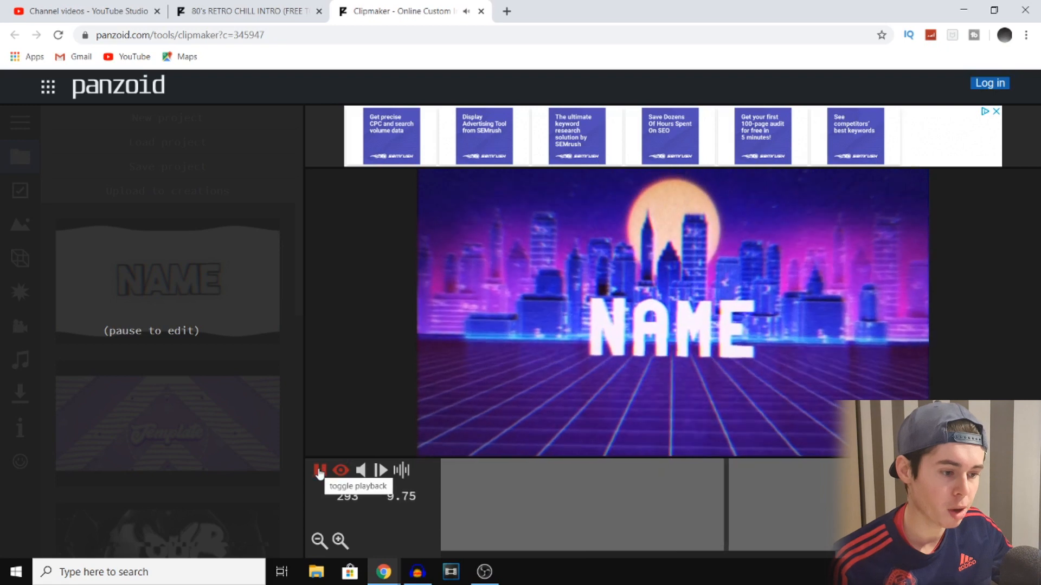
{"action": "left_click", "coordinate": [319, 472]}
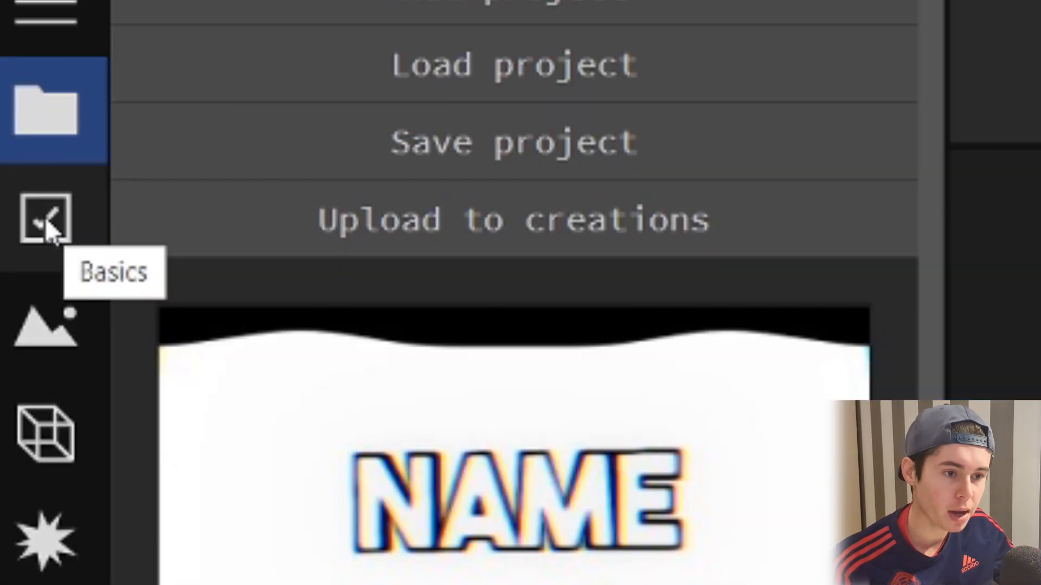
Try the 3840x2160 (4k) and 1280x720 (720p) video resolutions in the basic settings, returning to 1920x1080 (1080p).
{"action": "left_click", "coordinate": [20, 190]}
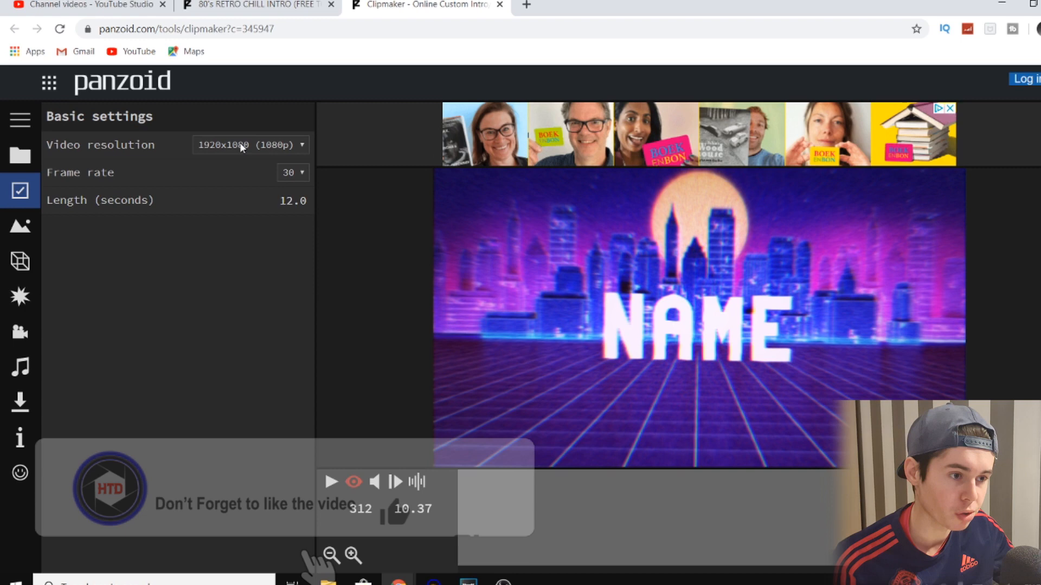
{"action": "left_click", "coordinate": [233, 145]}
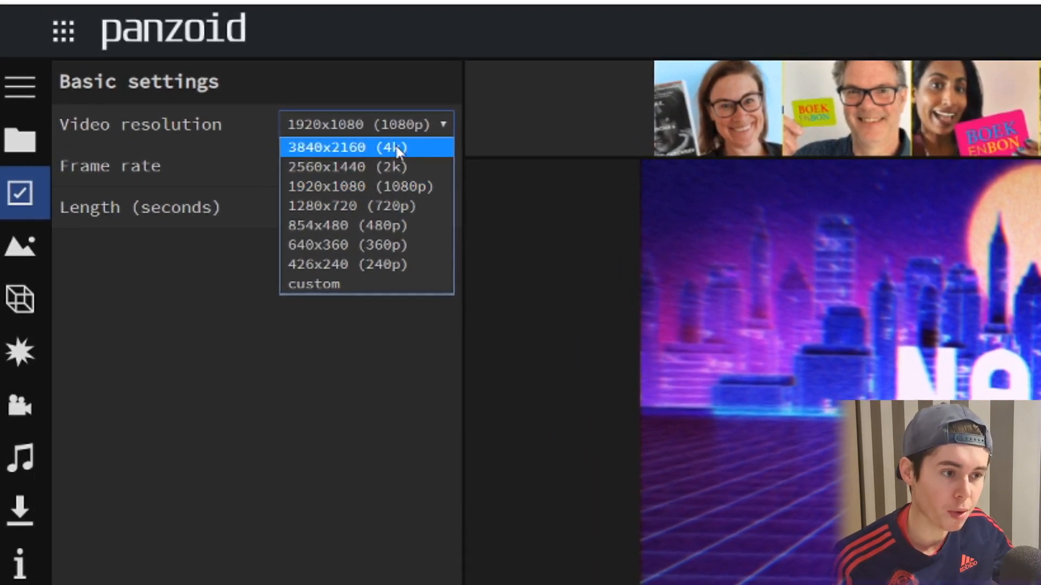
{"action": "left_click", "coordinate": [399, 150]}
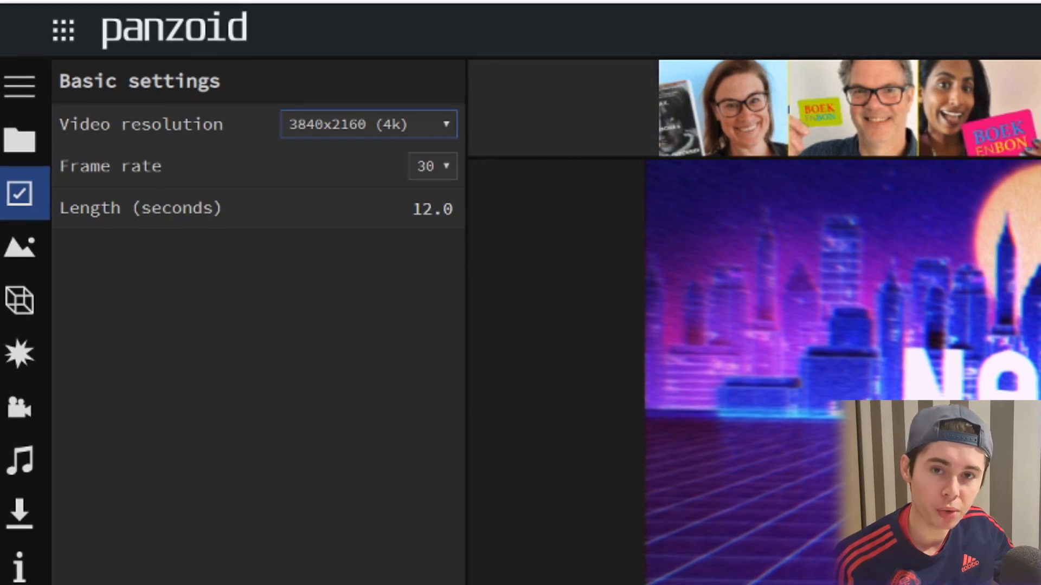
{"action": "left_click", "coordinate": [376, 124]}
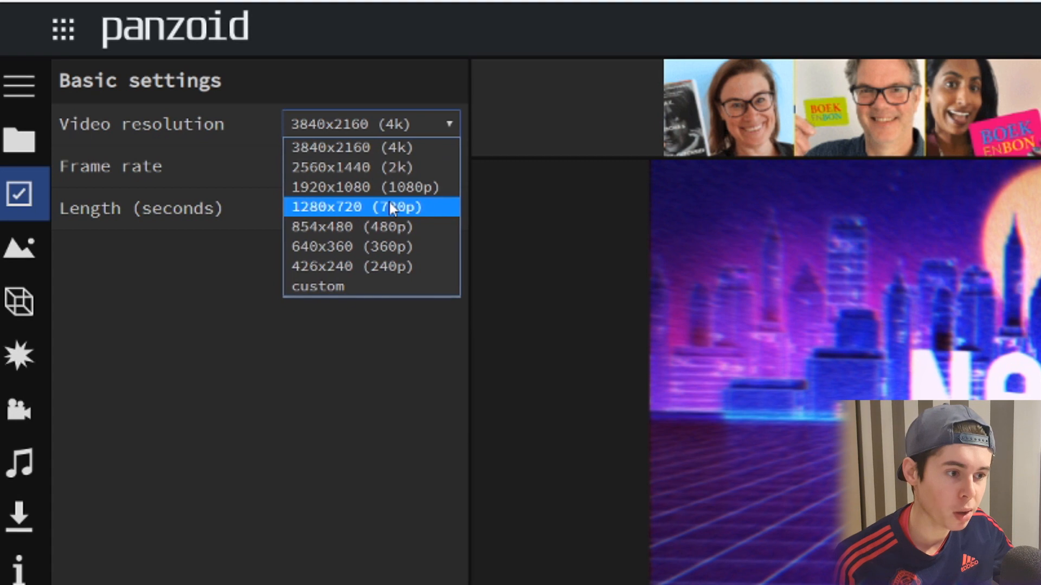
{"action": "left_click", "coordinate": [435, 206]}
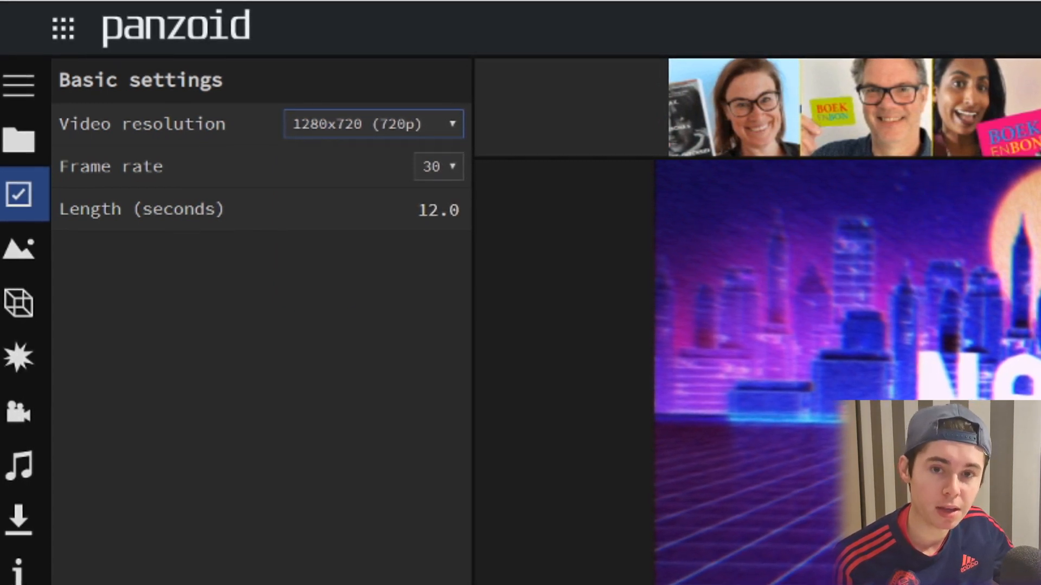
{"action": "left_click", "coordinate": [403, 126]}
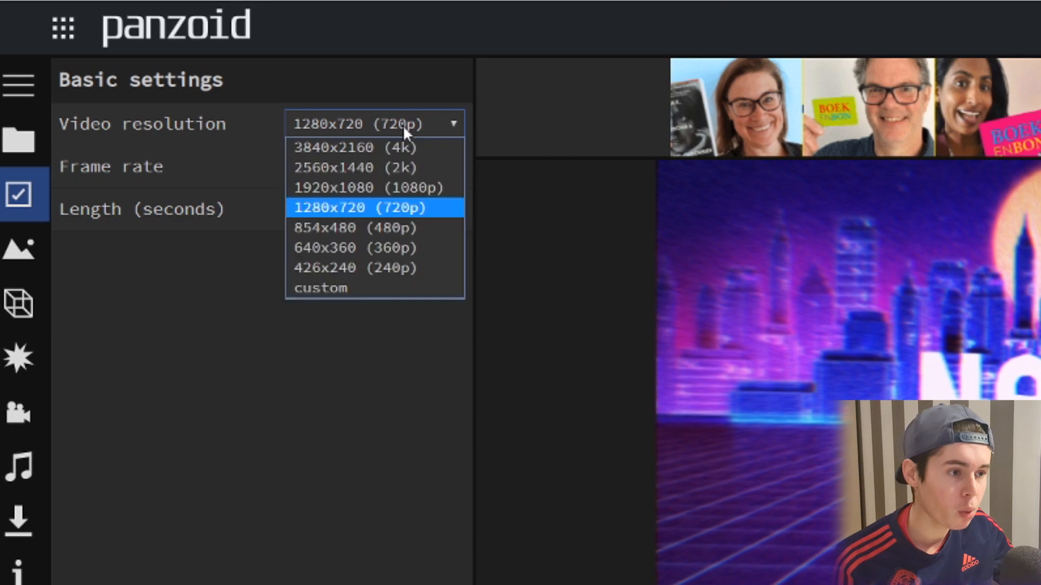
{"action": "left_click", "coordinate": [435, 183]}
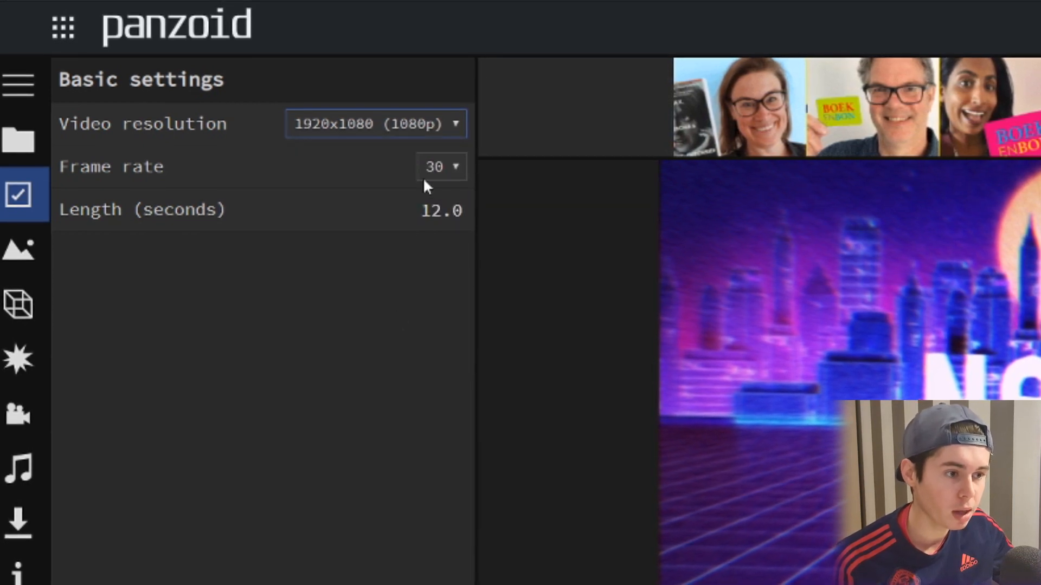
Try a frame rate of 60 for the intro and set it back to 30.
{"action": "left_click", "coordinate": [437, 162]}
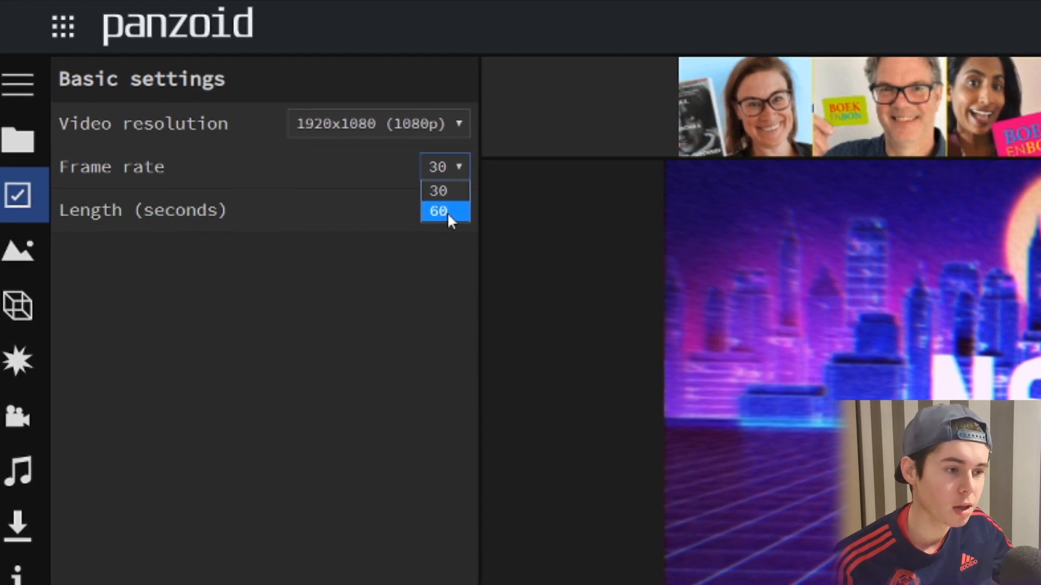
{"action": "left_click", "coordinate": [446, 212]}
{"action": "left_click", "coordinate": [454, 169]}
{"action": "left_click", "coordinate": [450, 188]}
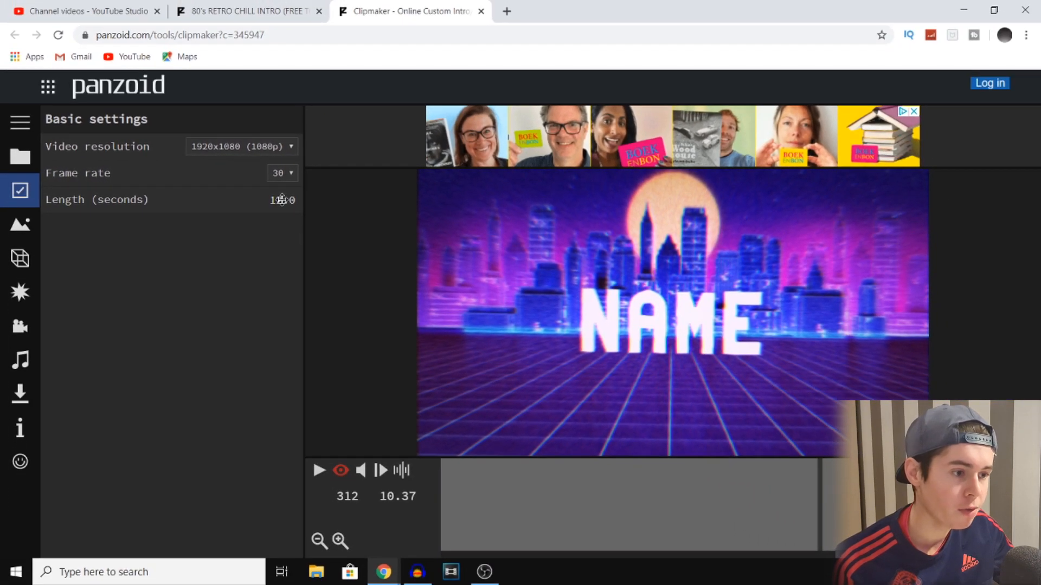
Set the intro's length to 10 seconds.
{"action": "left_click", "coordinate": [282, 200]}
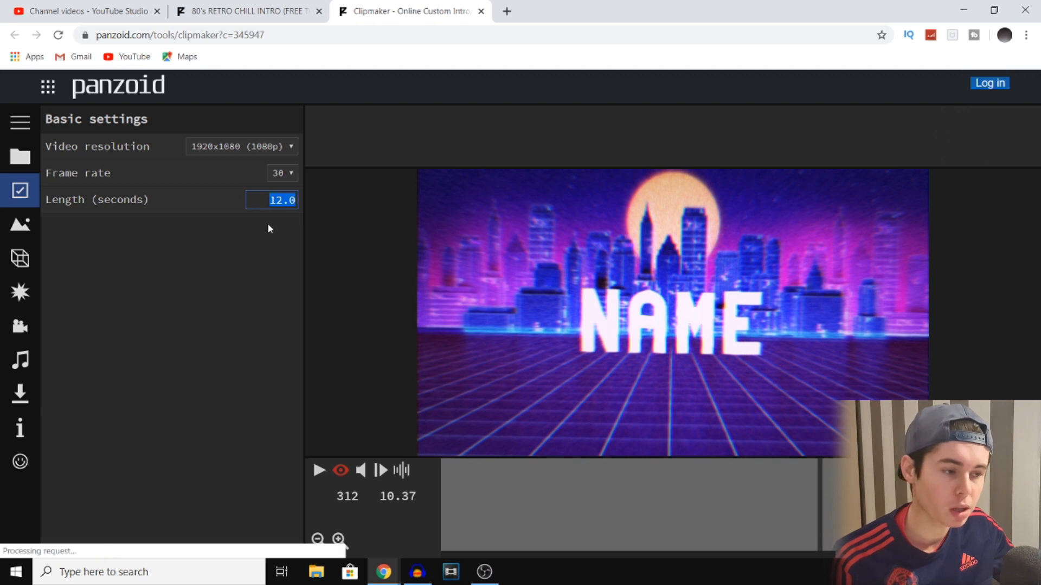
{"action": "key", "text": "BackSpace"}
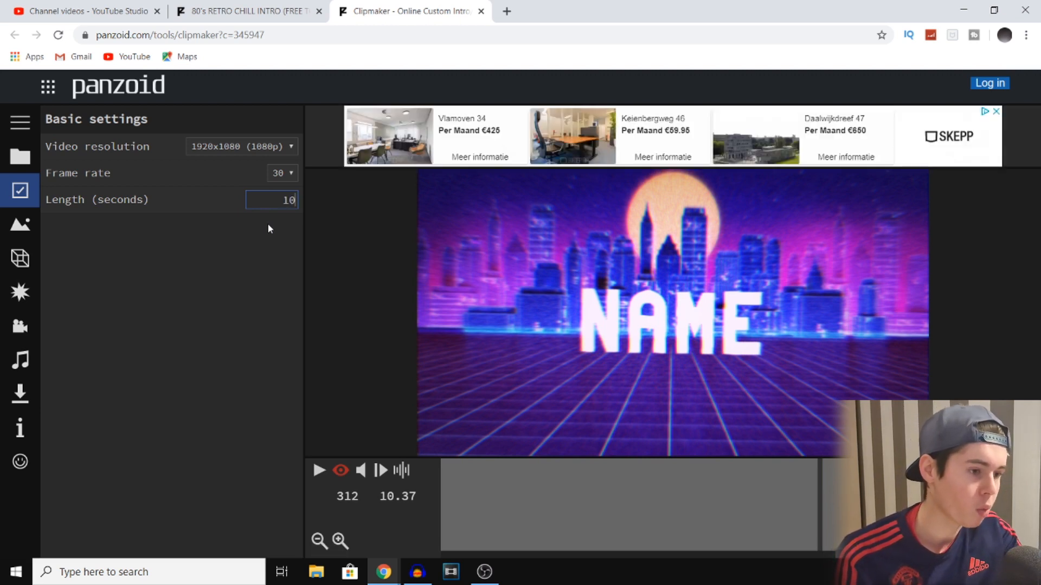
{"action": "key", "text": "Return"}
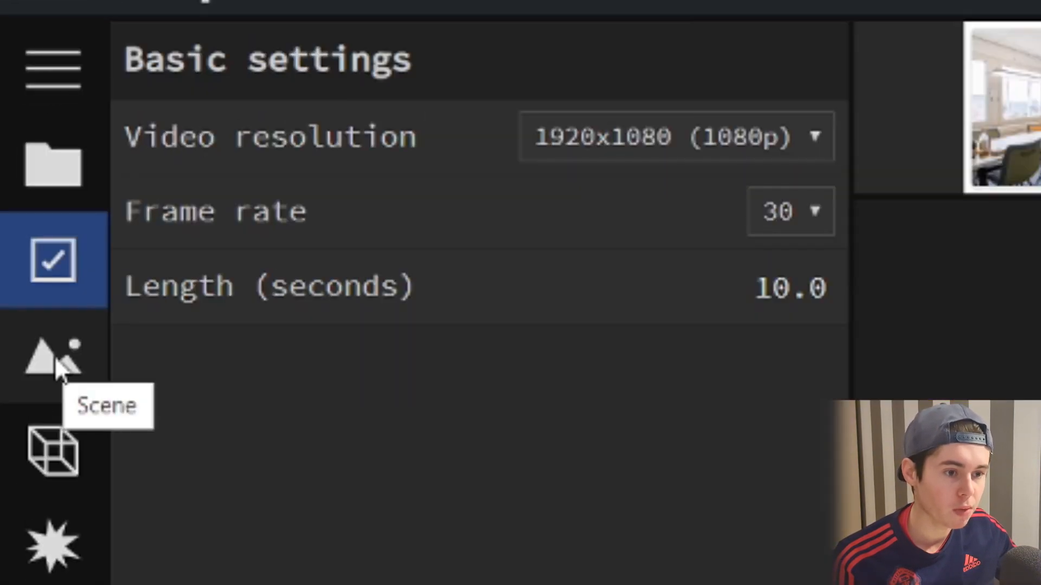
Choose the Outdoor scene, try the space sky before selecting tropical sunny day, and keep the land off.
{"action": "left_click", "coordinate": [21, 224]}
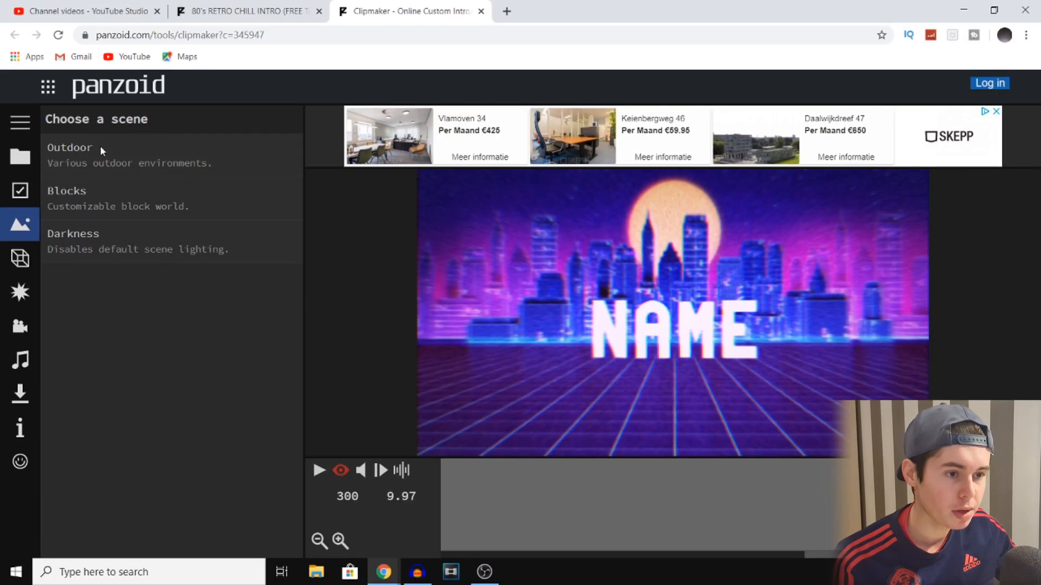
{"action": "left_click", "coordinate": [164, 157]}
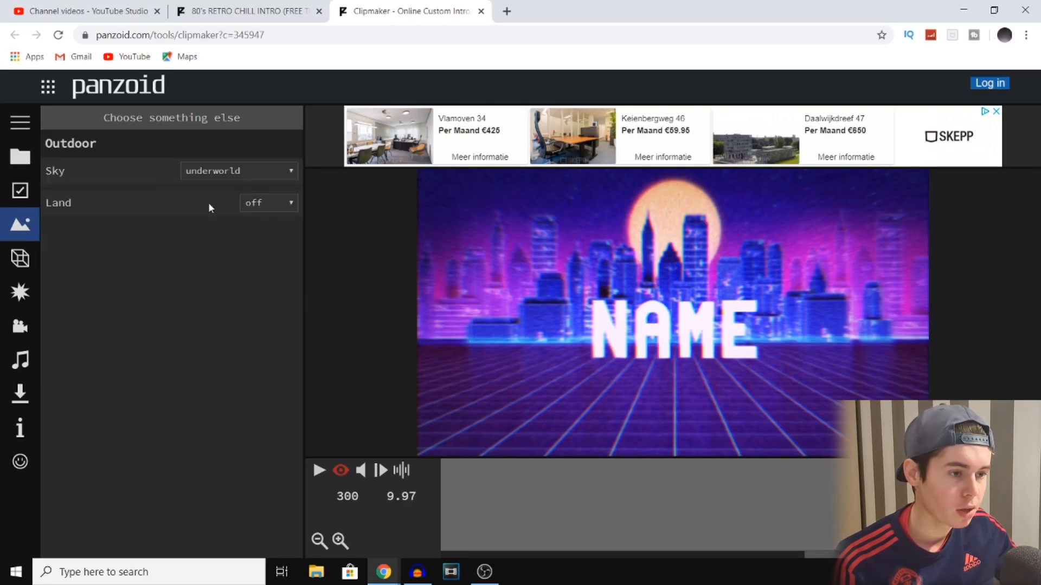
{"action": "left_click", "coordinate": [241, 170]}
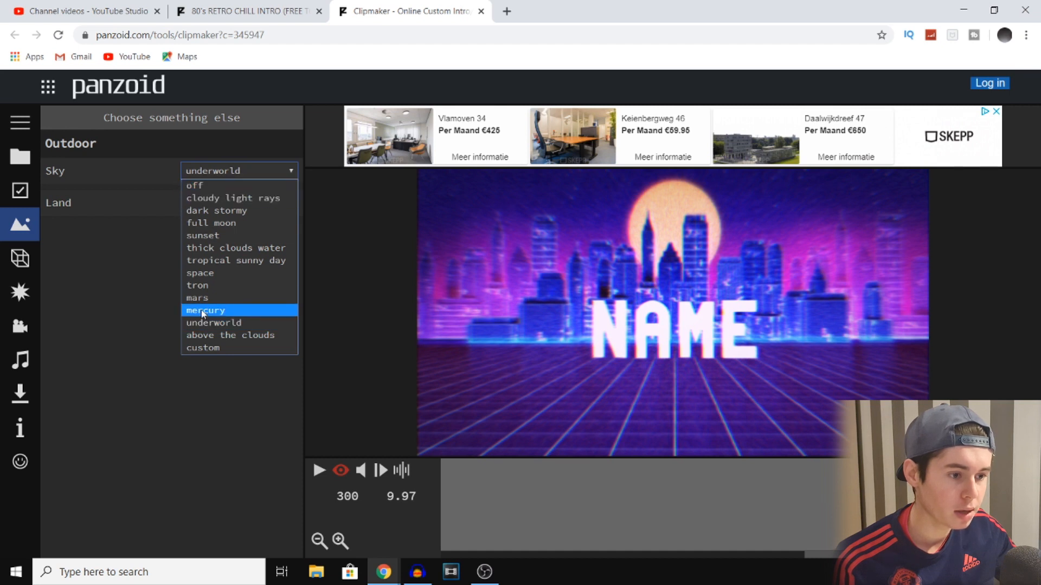
{"action": "left_click", "coordinate": [240, 274]}
{"action": "left_click", "coordinate": [259, 170]}
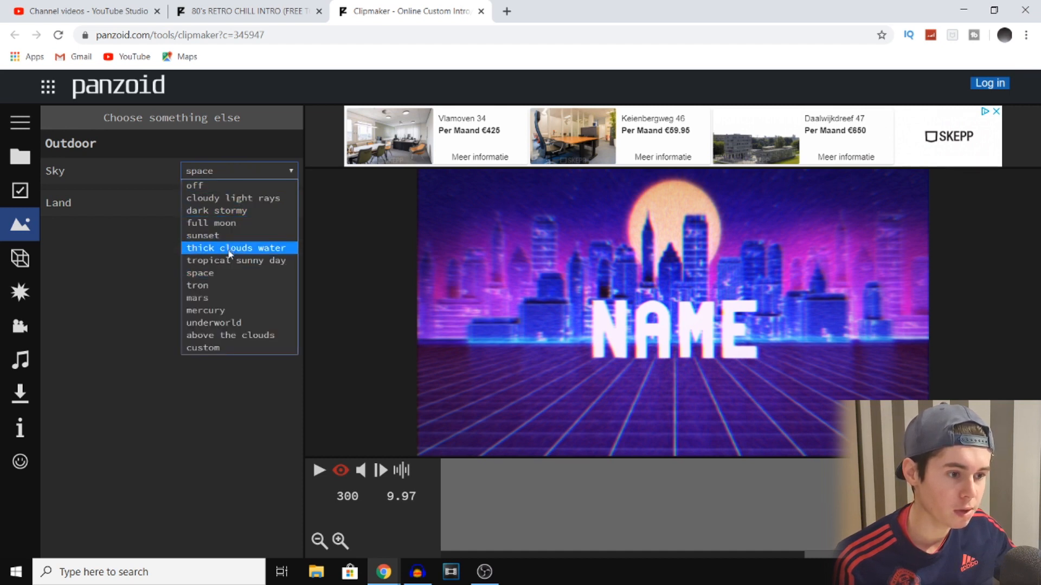
{"action": "left_click", "coordinate": [274, 263]}
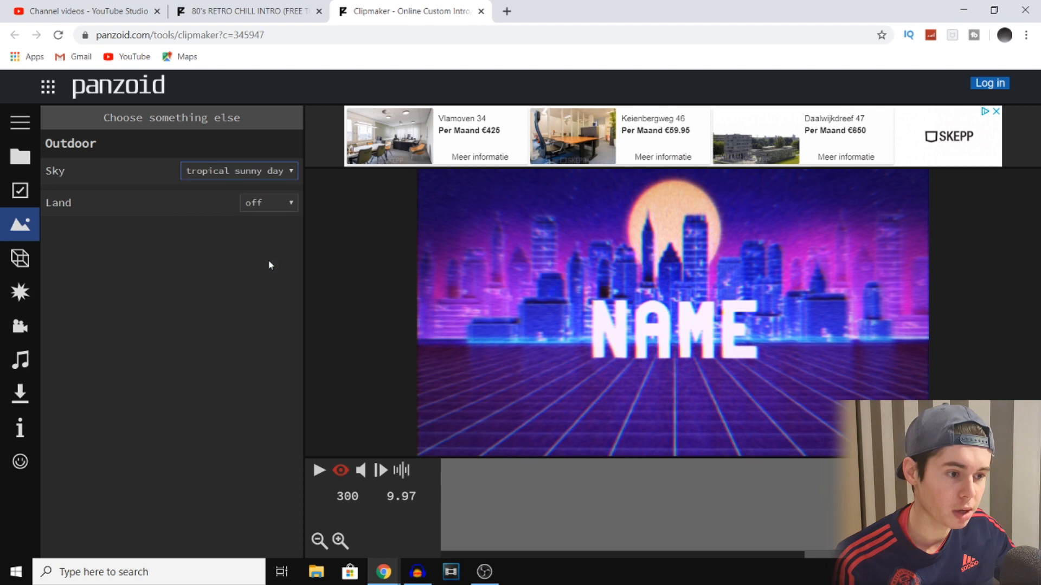
{"action": "left_click", "coordinate": [271, 203]}
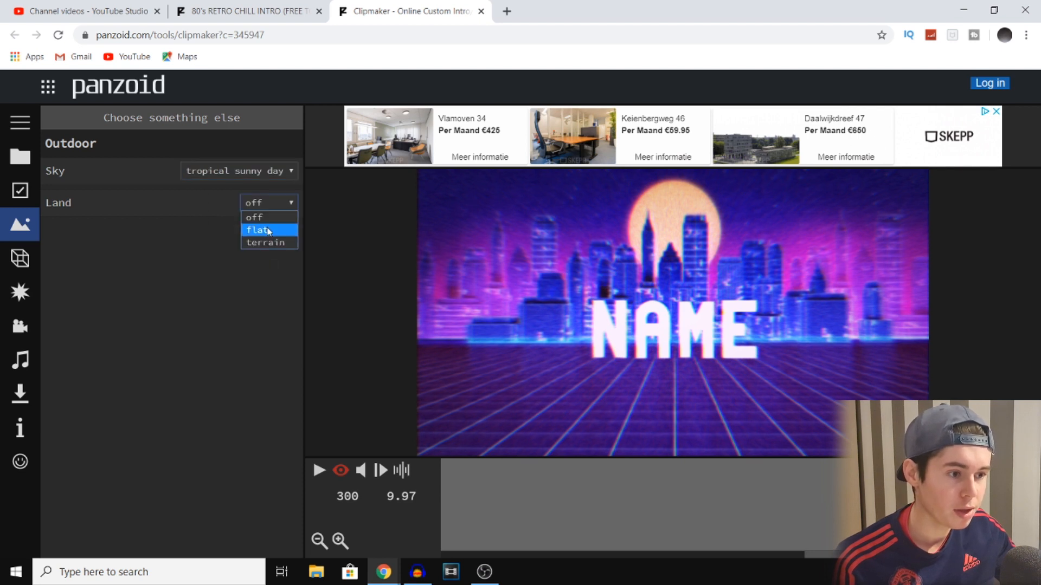
{"action": "left_click", "coordinate": [262, 217]}
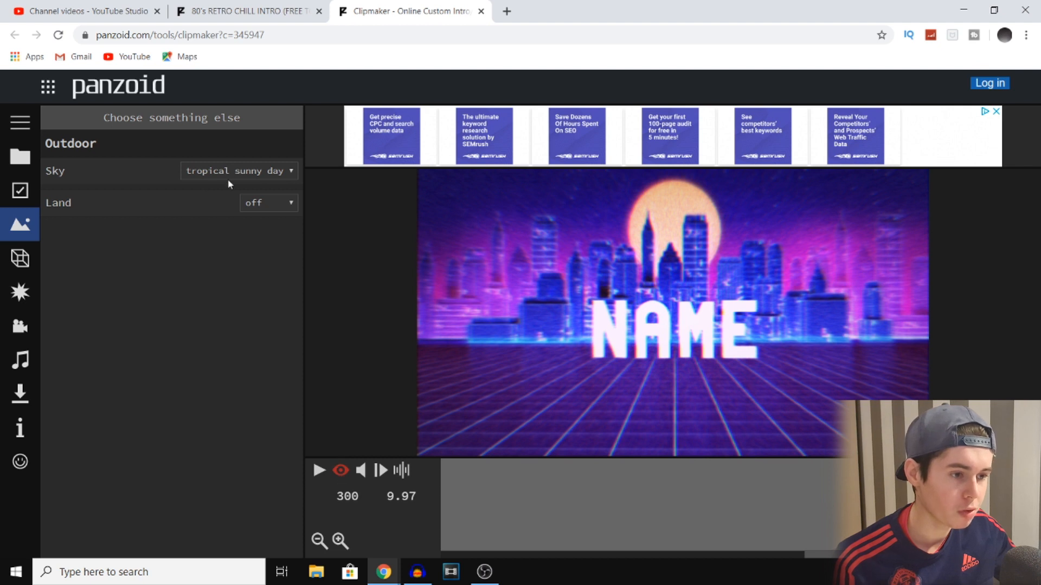
Turn off render preview and orbit around the city backdrop to inspect the tropical sunny day sky behind it.
{"action": "left_click", "coordinate": [20, 267]}
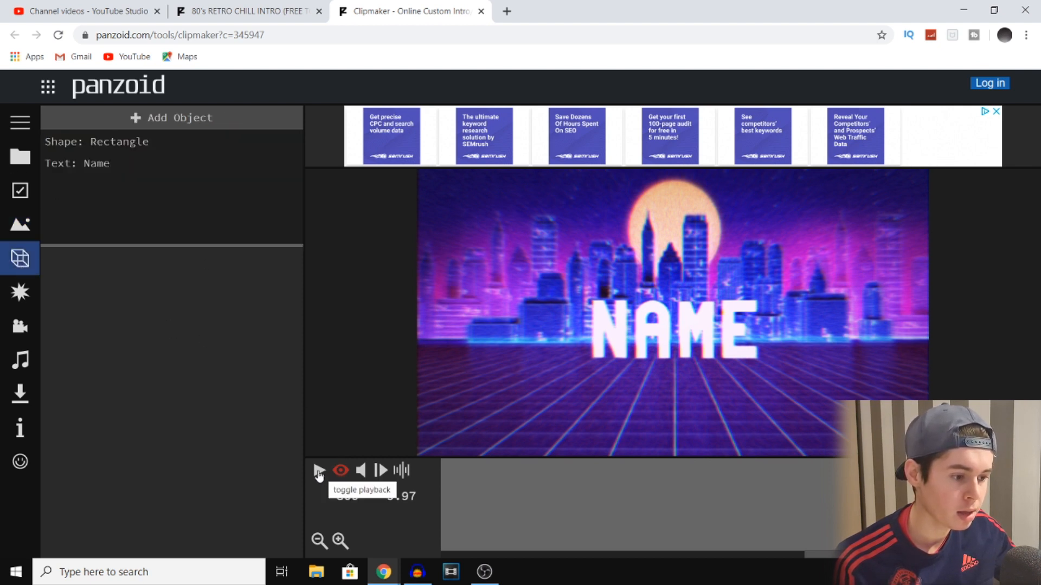
{"action": "left_click", "coordinate": [340, 471]}
{"action": "double_click", "coordinate": [340, 471]}
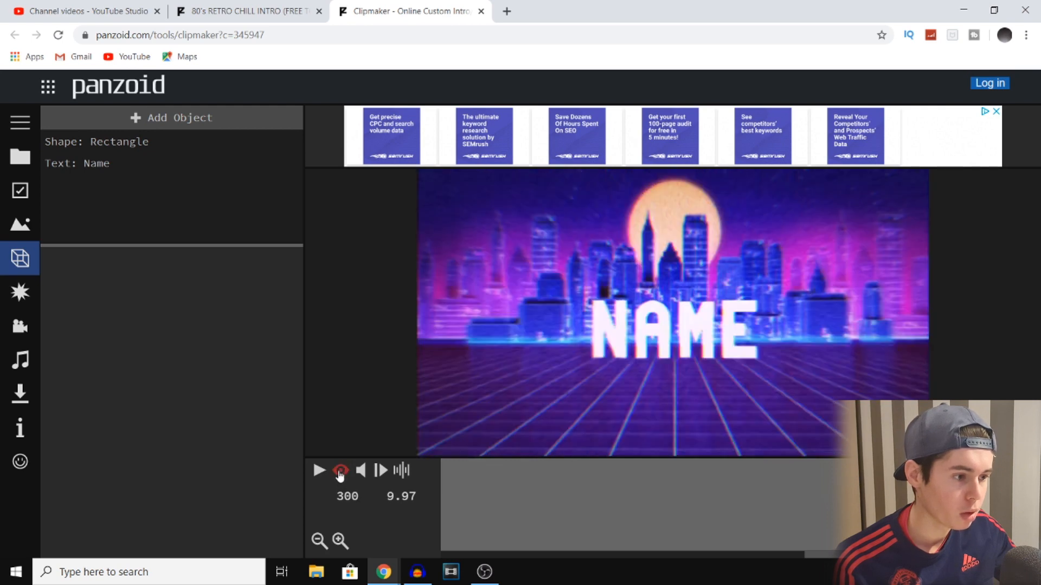
{"action": "left_click_drag", "start_coordinate": [749, 308], "coordinate": [576, 451]}
{"action": "left_click", "coordinate": [31, 224]}
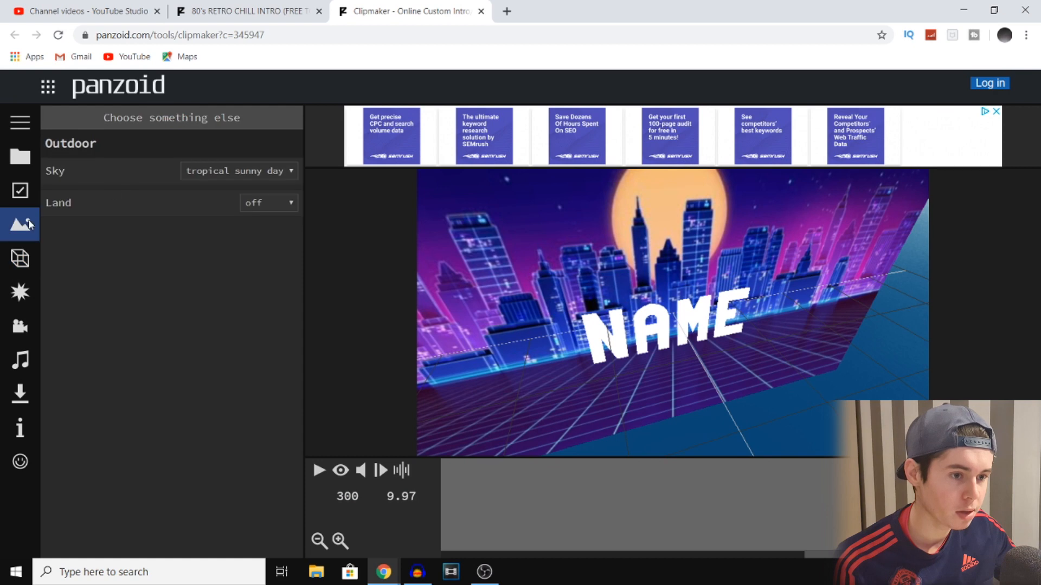
{"action": "left_click", "coordinate": [202, 171]}
{"action": "left_click", "coordinate": [220, 172]}
{"action": "left_click_drag", "start_coordinate": [795, 301], "coordinate": [695, 306]}
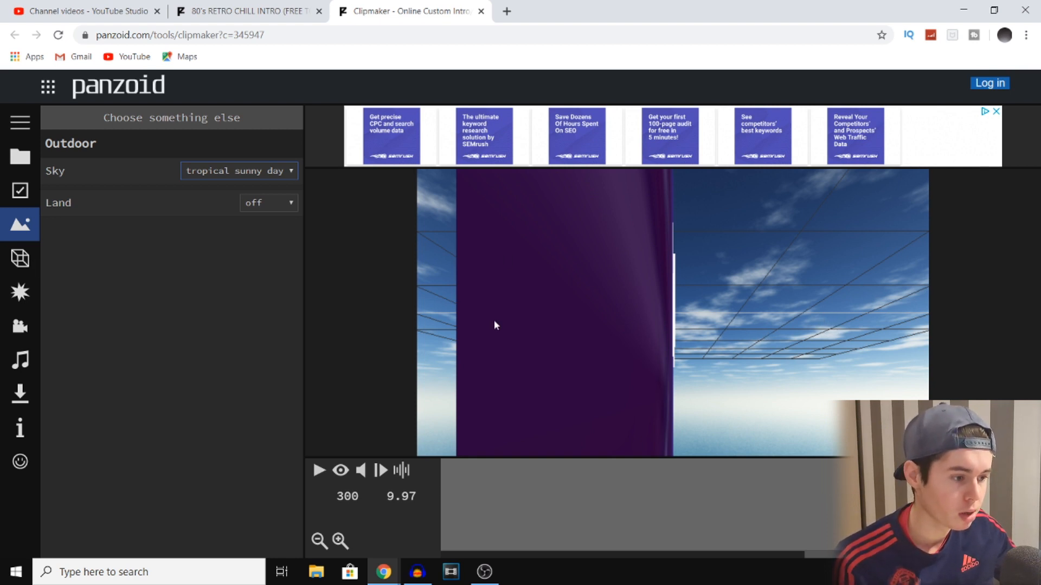
{"action": "left_click_drag", "start_coordinate": [493, 325], "coordinate": [380, 305]}
{"action": "left_click_drag", "start_coordinate": [763, 293], "coordinate": [690, 309]}
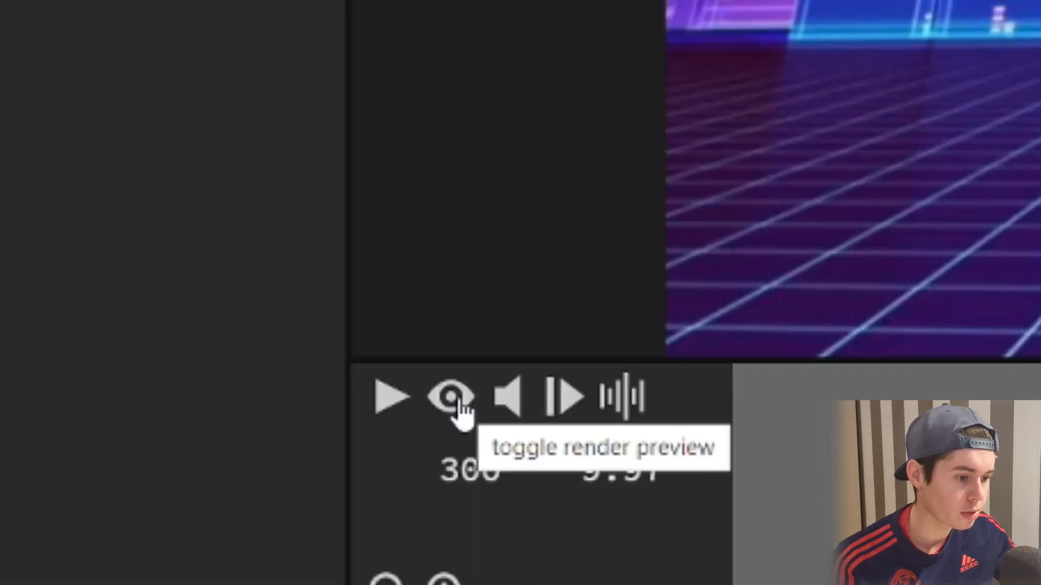
Turn render preview on and play the intro, pausing partway through.
{"action": "left_click", "coordinate": [342, 472]}
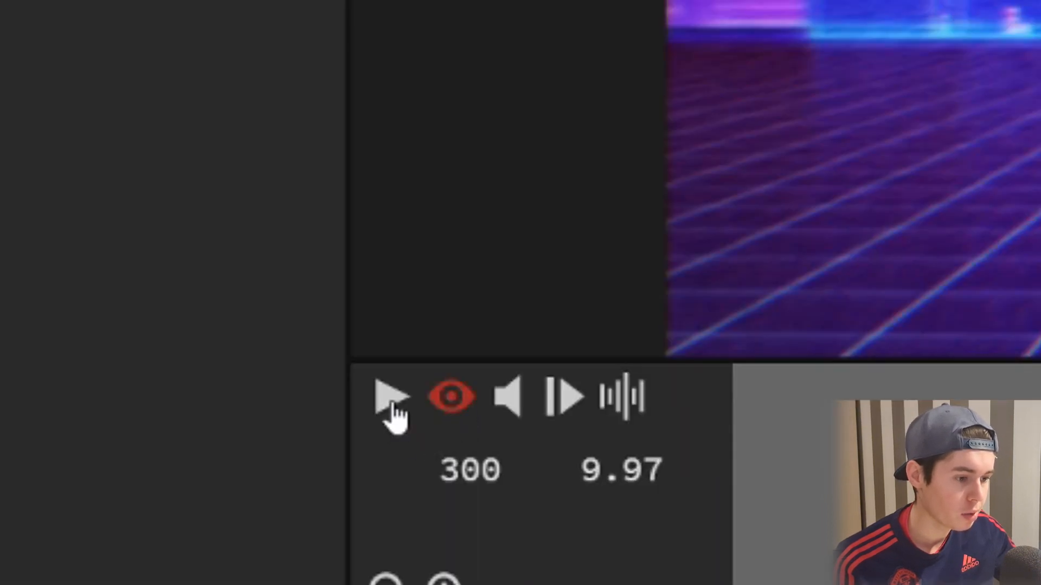
{"action": "left_click", "coordinate": [319, 476]}
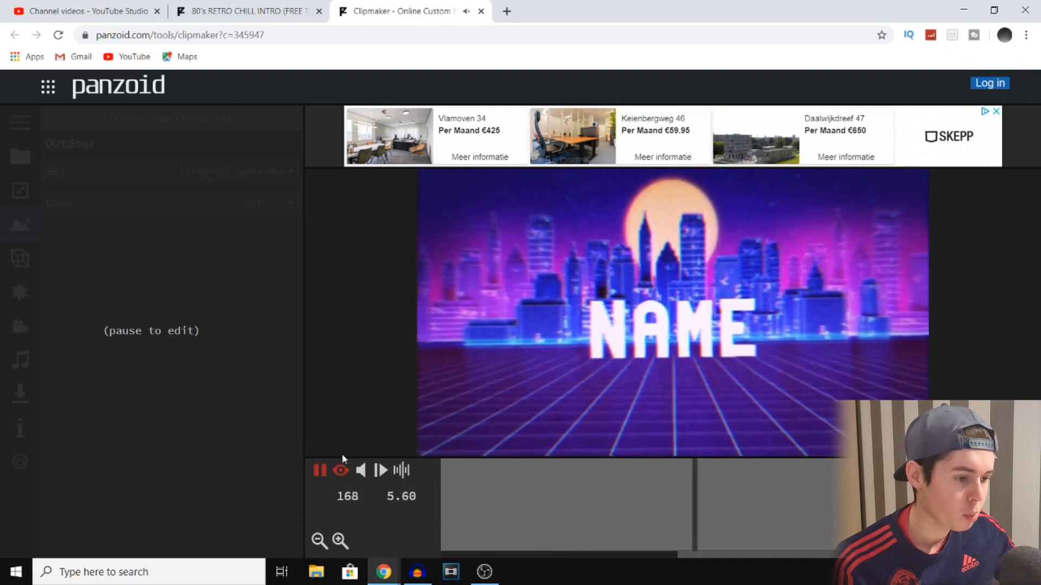
{"action": "left_click", "coordinate": [320, 470]}
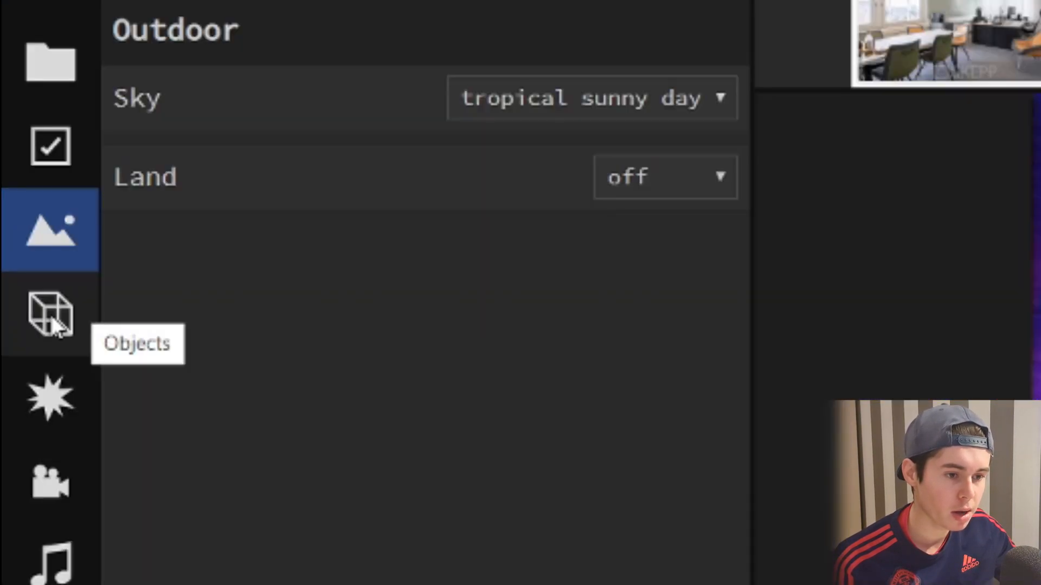
Replace the wording of the Name text object with "How to Digital".
{"action": "left_click", "coordinate": [52, 319]}
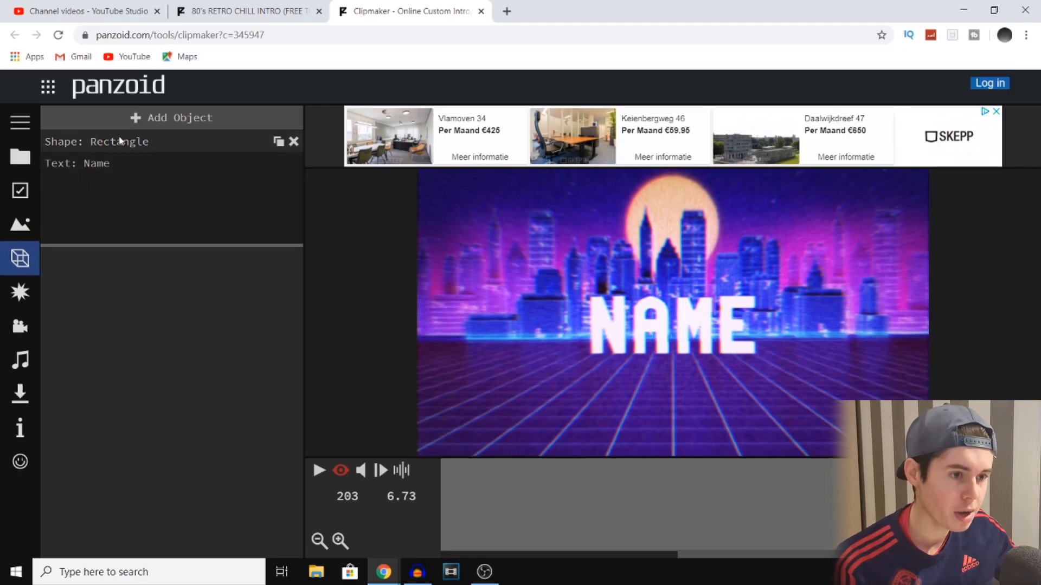
{"action": "left_click", "coordinate": [105, 163]}
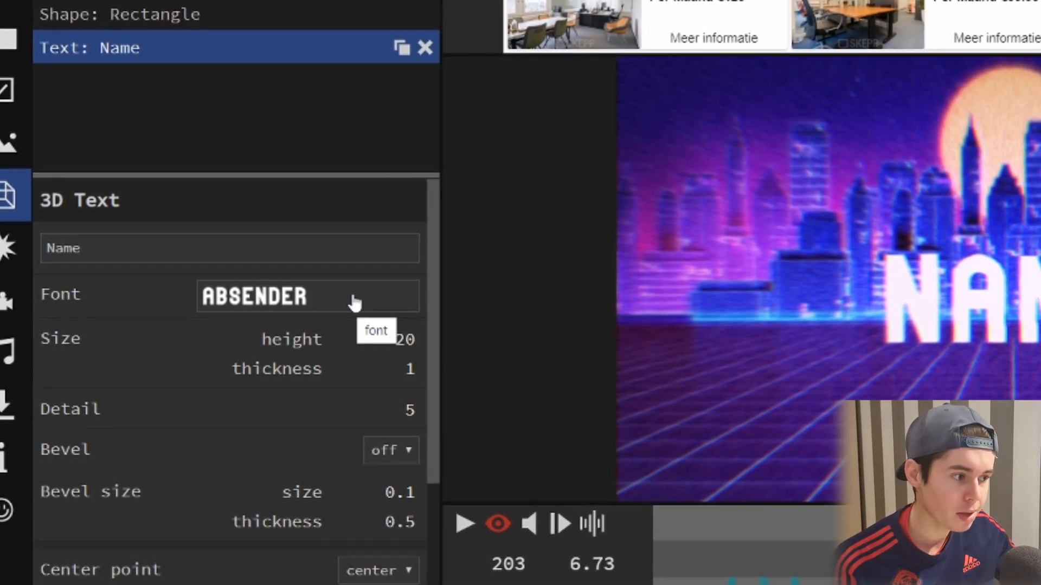
{"action": "left_click", "coordinate": [354, 299]}
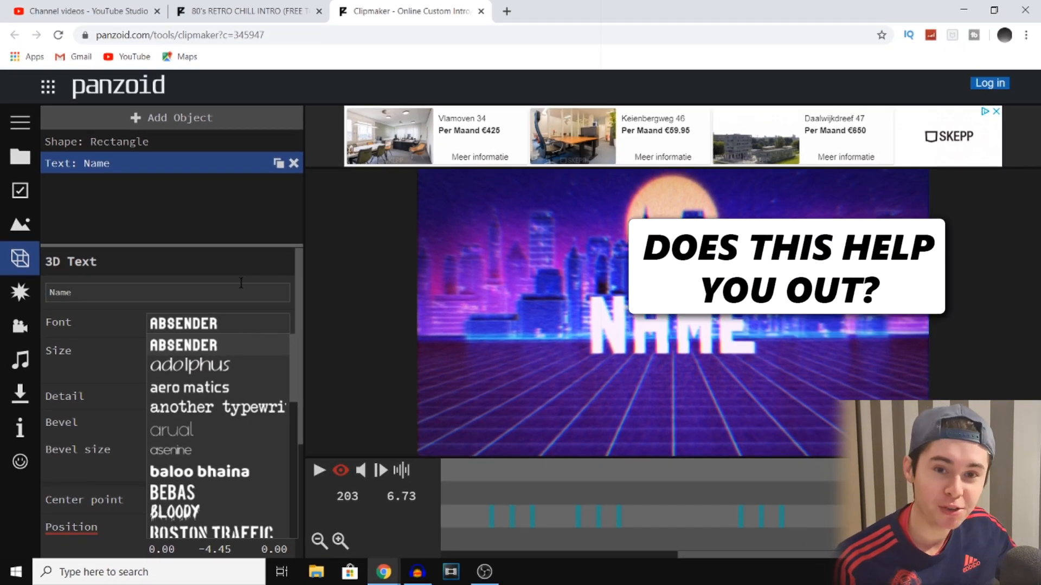
{"action": "left_click_drag", "start_coordinate": [79, 292], "coordinate": [7, 258]}
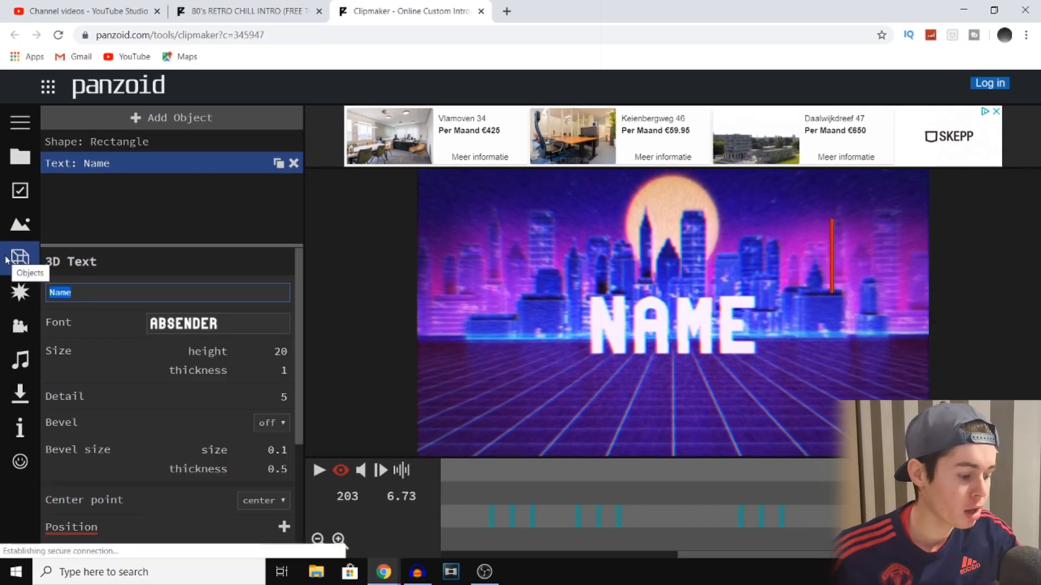
{"action": "key", "text": "BackSpace"}
{"action": "type", "text": "How to D"}
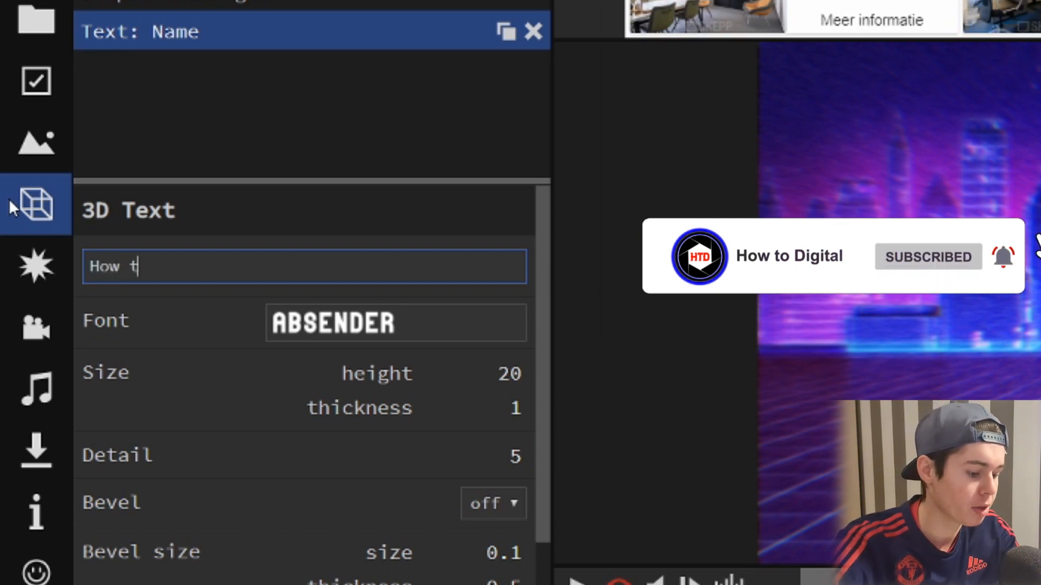
{"action": "type", "text": "igital"}
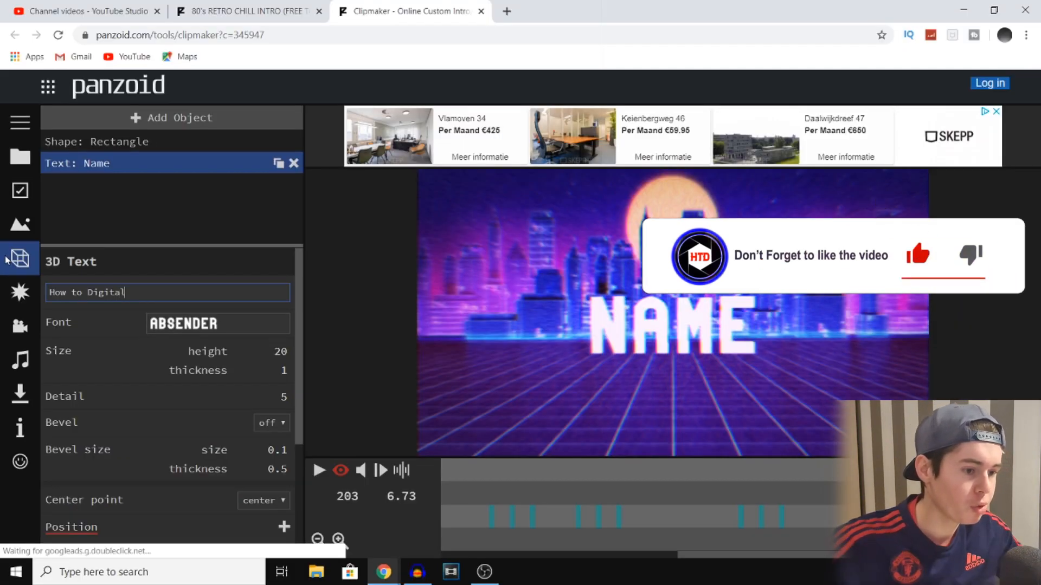
{"action": "left_click", "coordinate": [135, 317]}
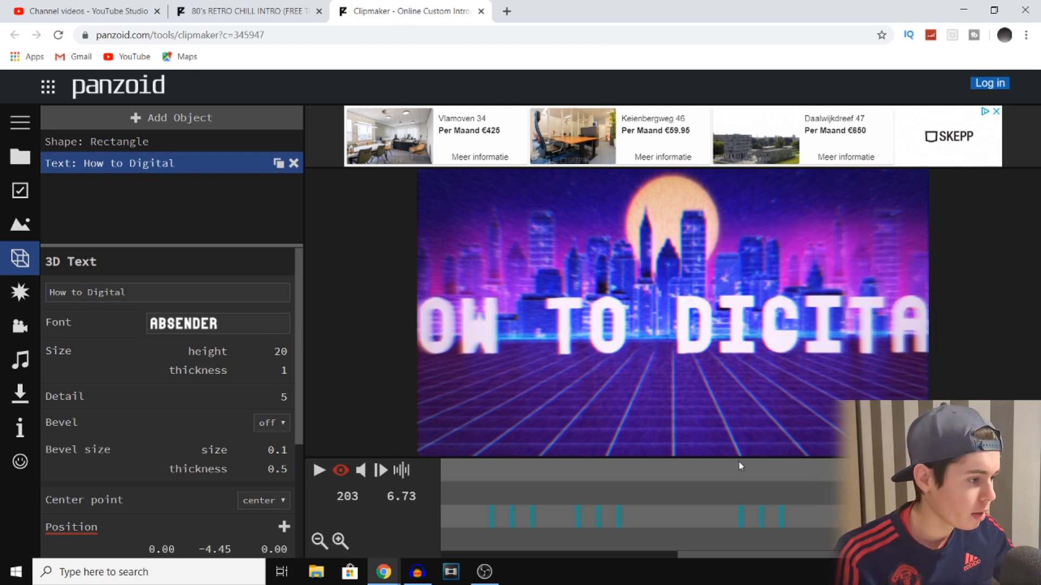
With render preview off and the whole backdrop in view, set the height of the 3D text to 10.
{"action": "left_click", "coordinate": [340, 471]}
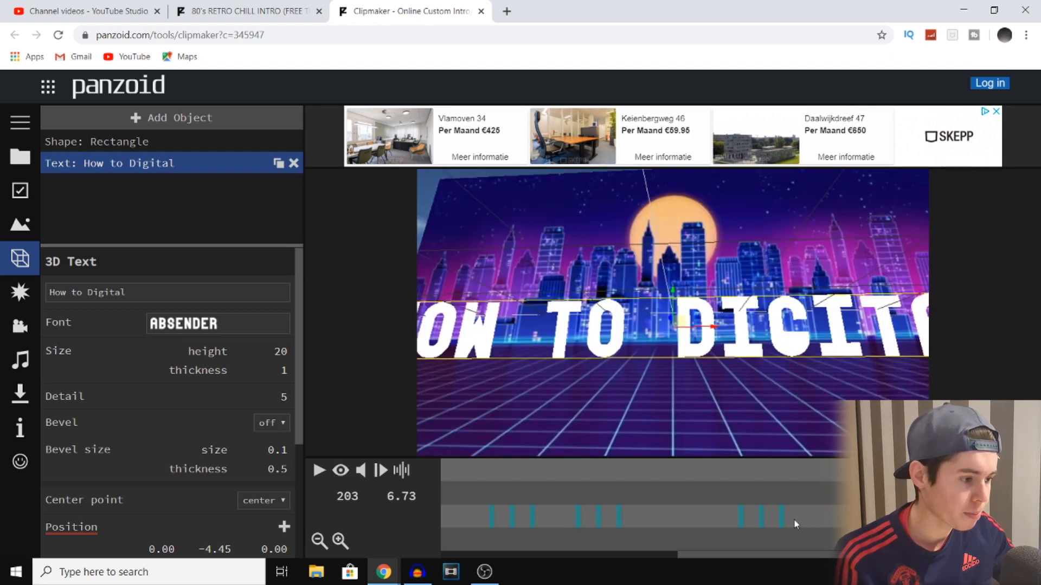
{"action": "left_click_drag", "start_coordinate": [838, 491], "coordinate": [379, 460]}
{"action": "scroll", "coordinate": [573, 368], "scroll_direction": "down", "scroll_amount": 3}
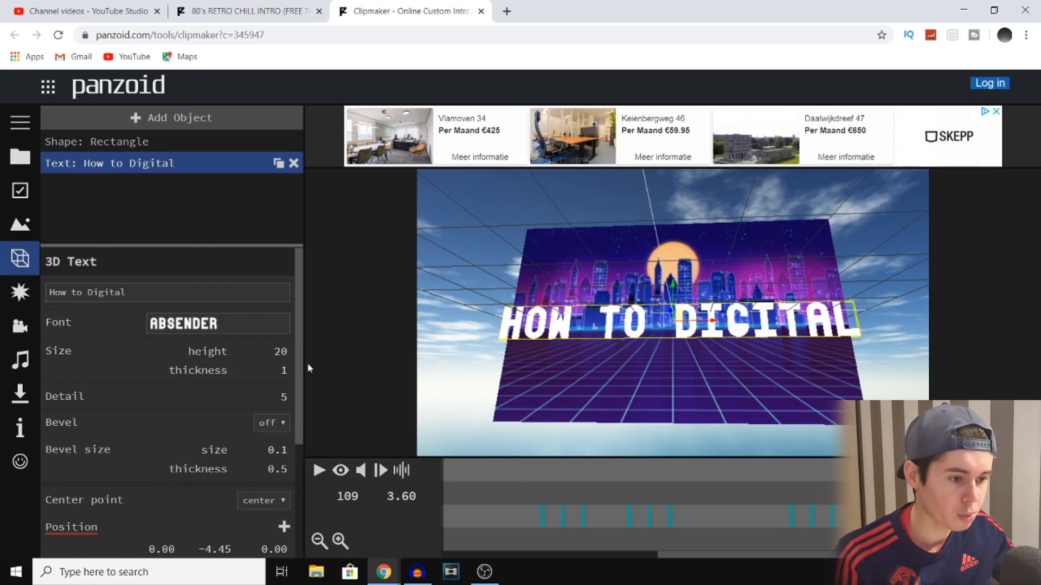
{"action": "left_click", "coordinate": [280, 351]}
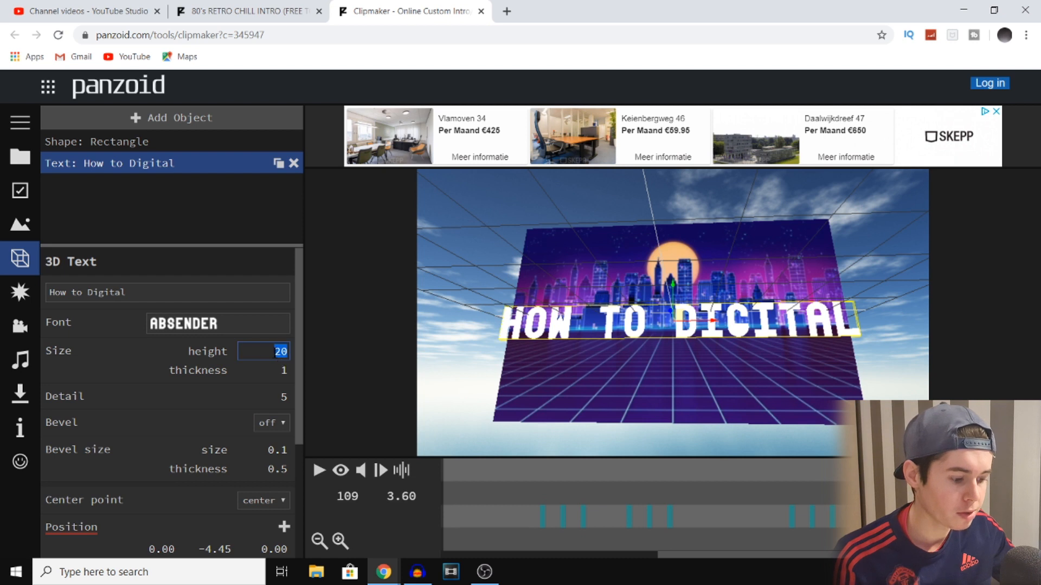
{"action": "type", "text": "1"}
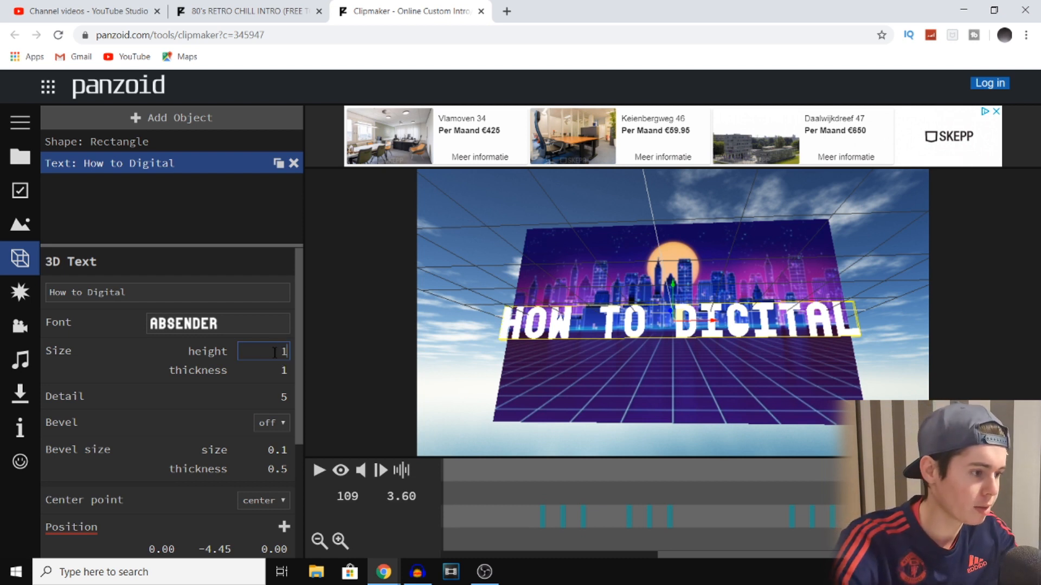
{"action": "type", "text": "0"}
{"action": "key", "text": "Return"}
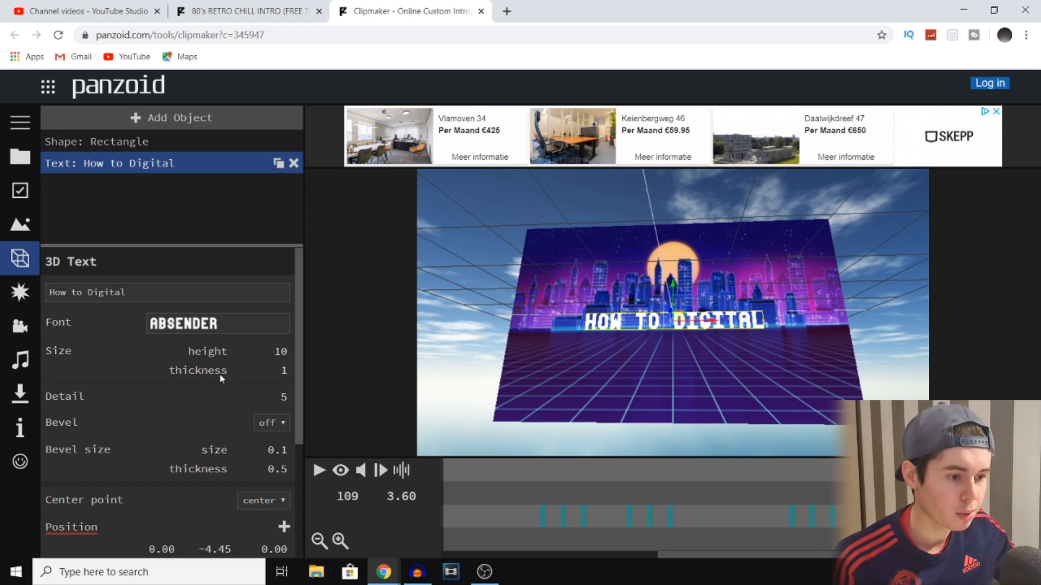
Set the thickness of the 3D text to 3.
{"action": "left_click", "coordinate": [284, 371]}
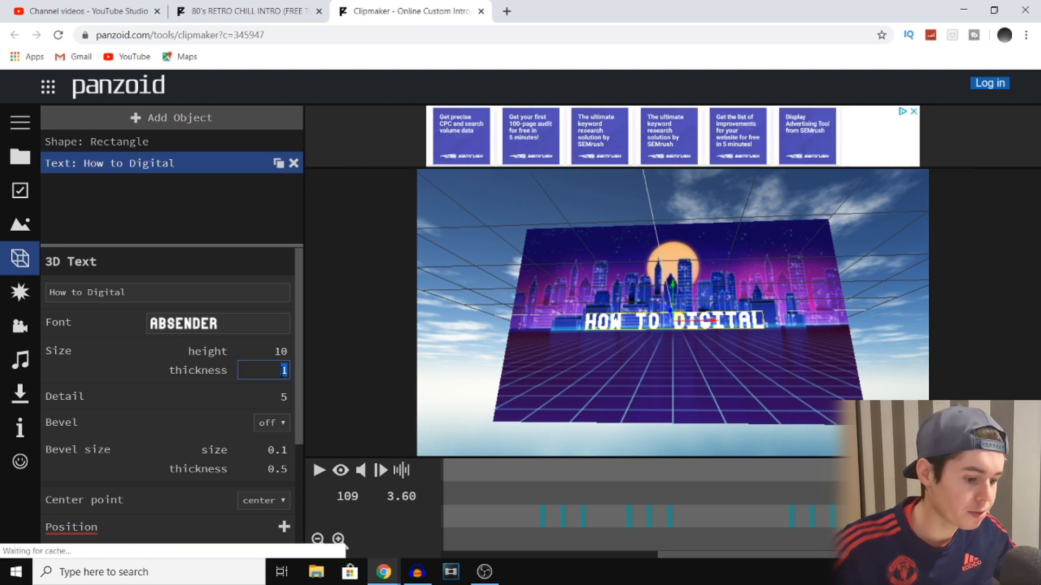
{"action": "type", "text": "3"}
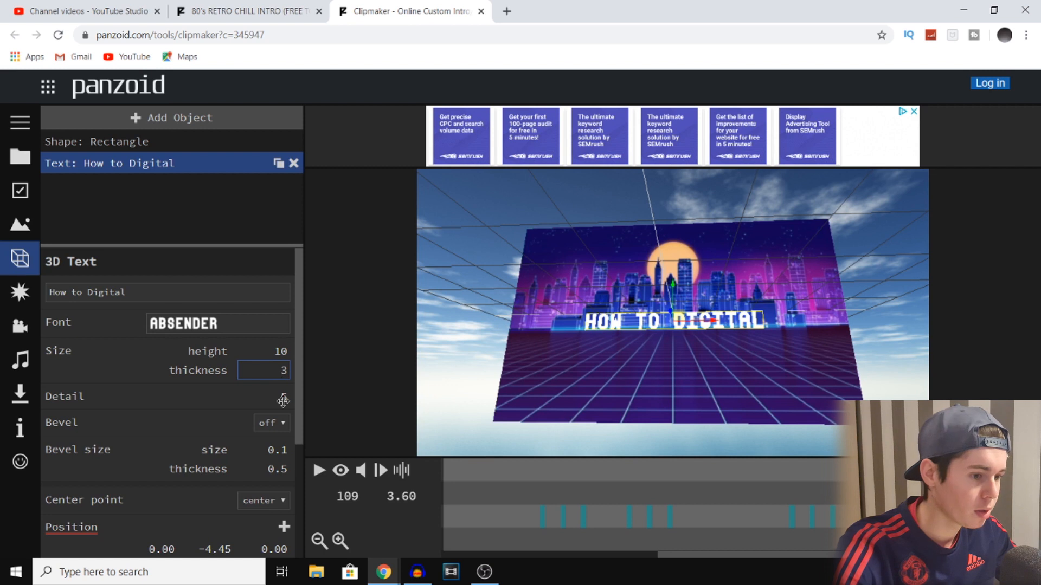
{"action": "key", "text": "Return"}
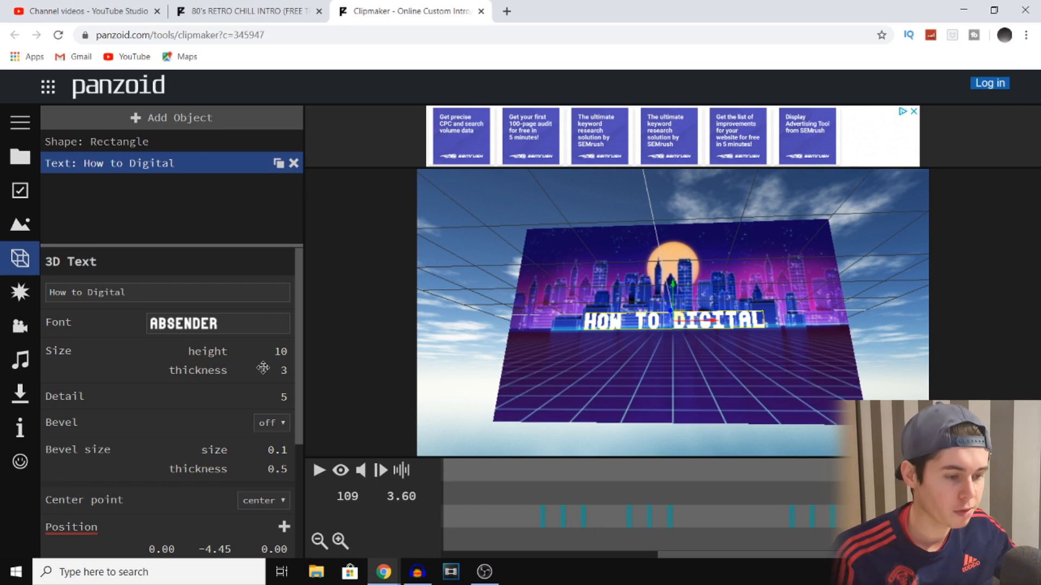
Change the font of the "How to Digital" text to The Bold Font.
{"action": "left_click", "coordinate": [233, 324]}
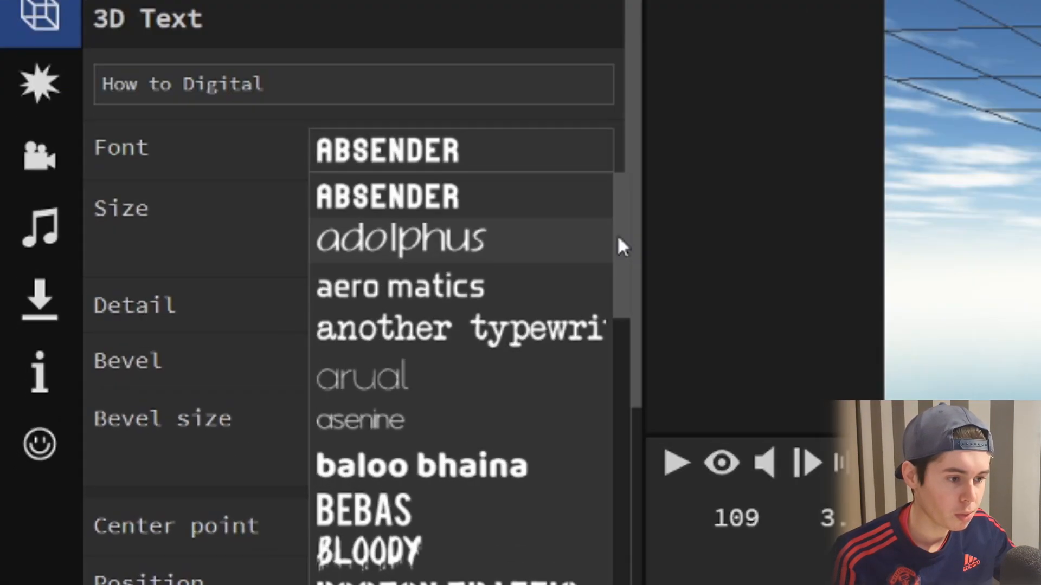
{"action": "left_click_drag", "start_coordinate": [294, 363], "coordinate": [295, 417]}
{"action": "left_click_drag", "start_coordinate": [620, 346], "coordinate": [606, 504]}
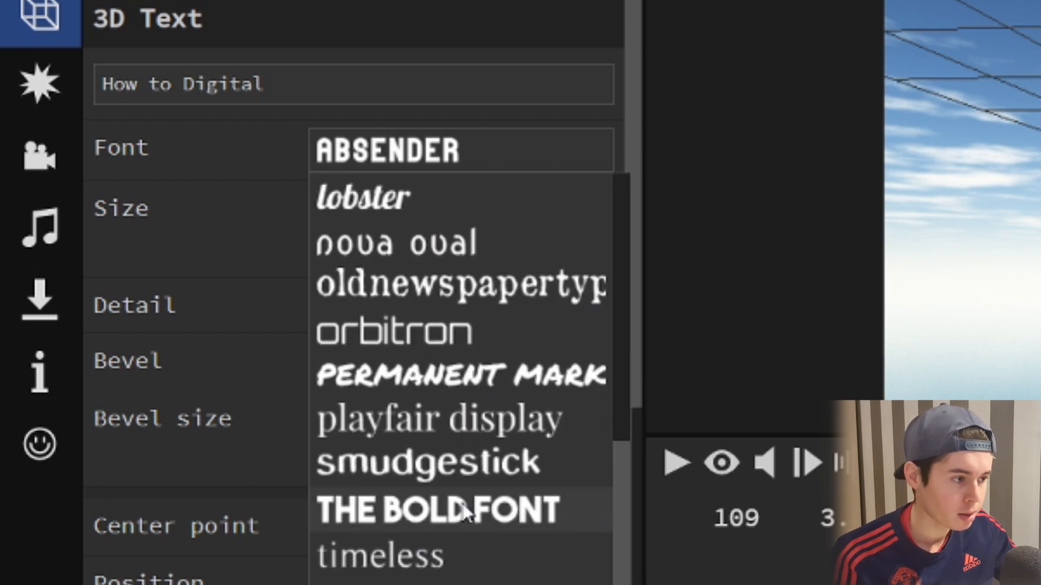
{"action": "left_click", "coordinate": [463, 509]}
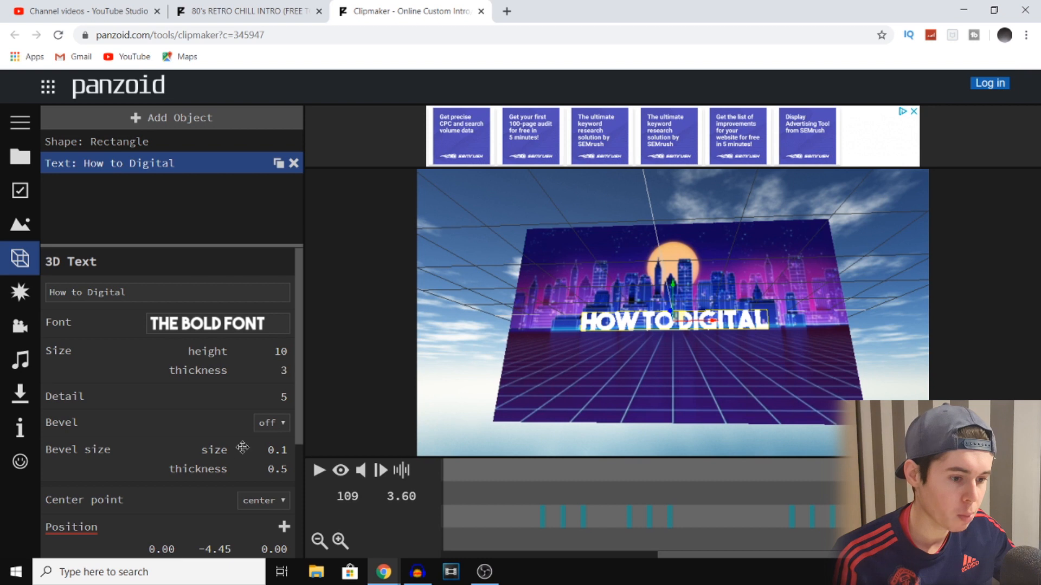
Delete the "How to Digital" text object from the scene.
{"action": "scroll", "coordinate": [465, 449], "scroll_direction": "down", "scroll_amount": 2}
{"action": "scroll", "coordinate": [232, 460], "scroll_direction": "down", "scroll_amount": 1}
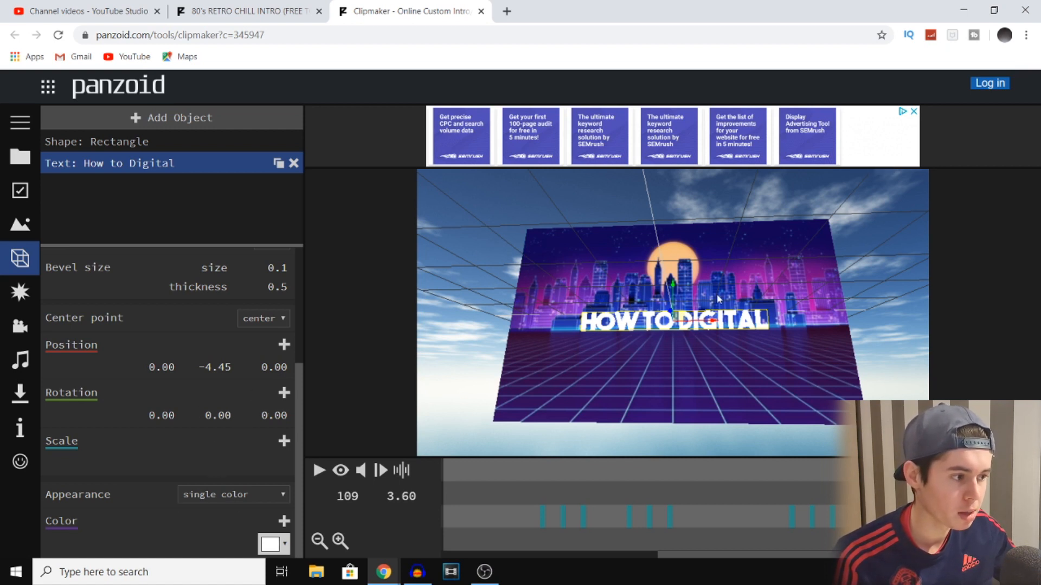
{"action": "left_click", "coordinate": [293, 163]}
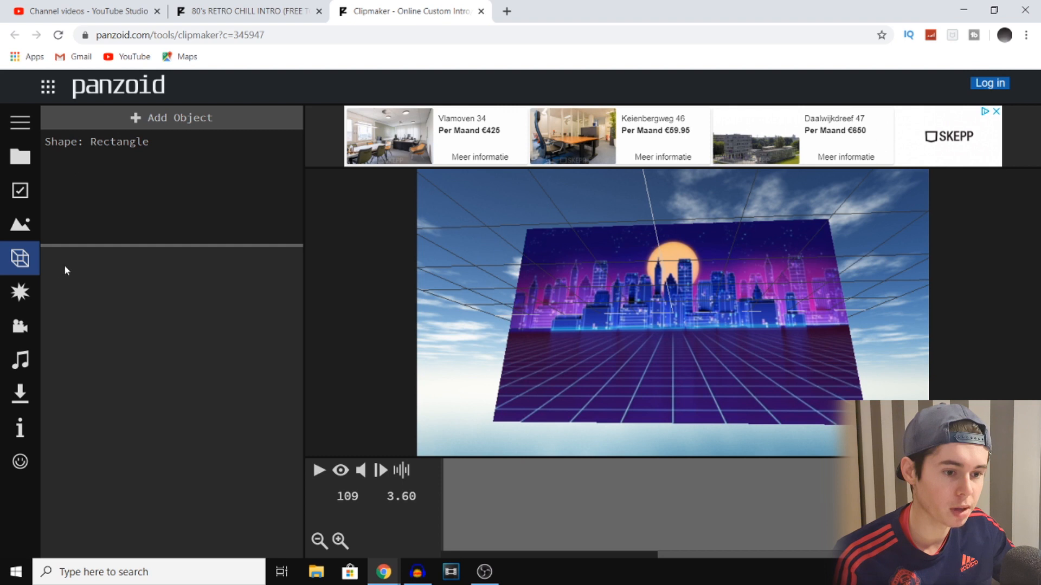
Turn render preview on and play the intro to check the "How to Digital" text in motion.
{"action": "mouse_move", "coordinate": [253, 143]}
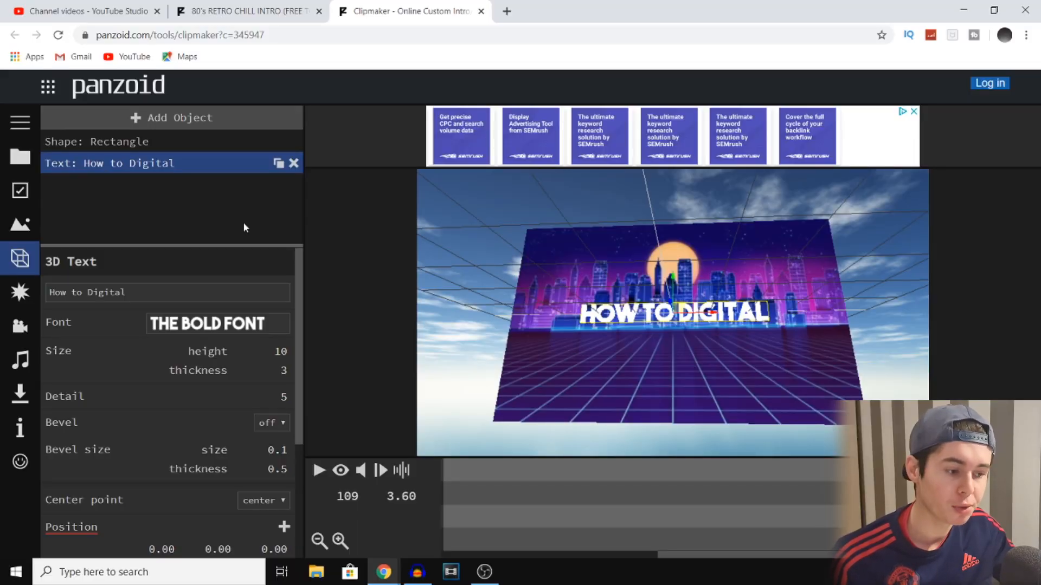
{"action": "left_click", "coordinate": [341, 470]}
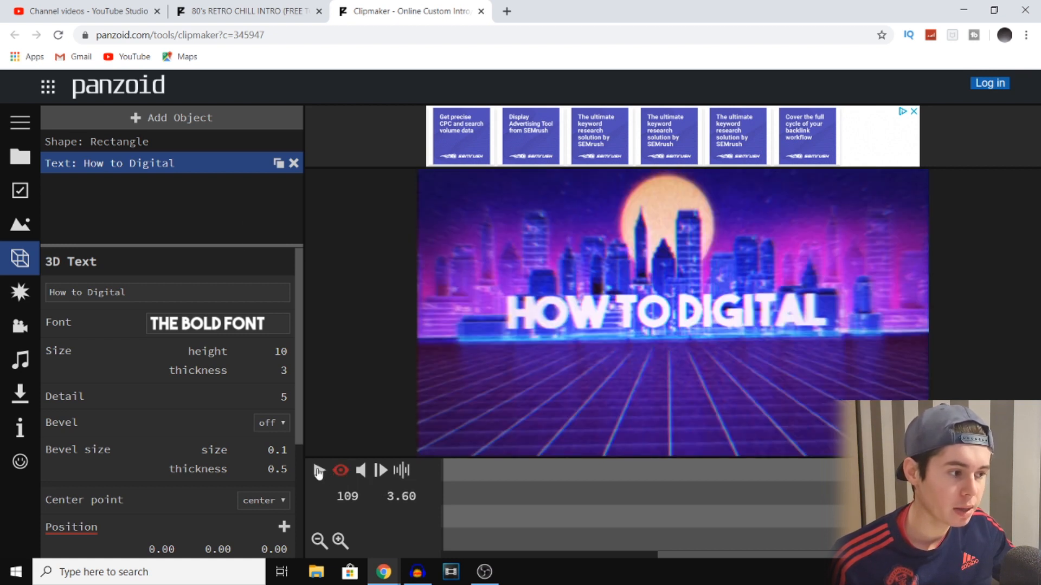
{"action": "left_click", "coordinate": [320, 471]}
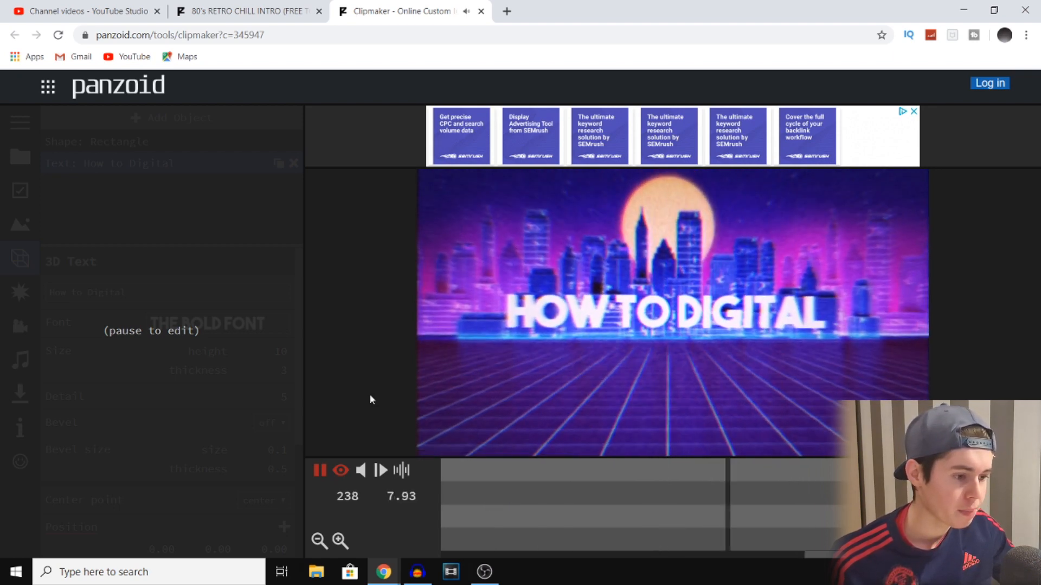
{"action": "left_click", "coordinate": [319, 472]}
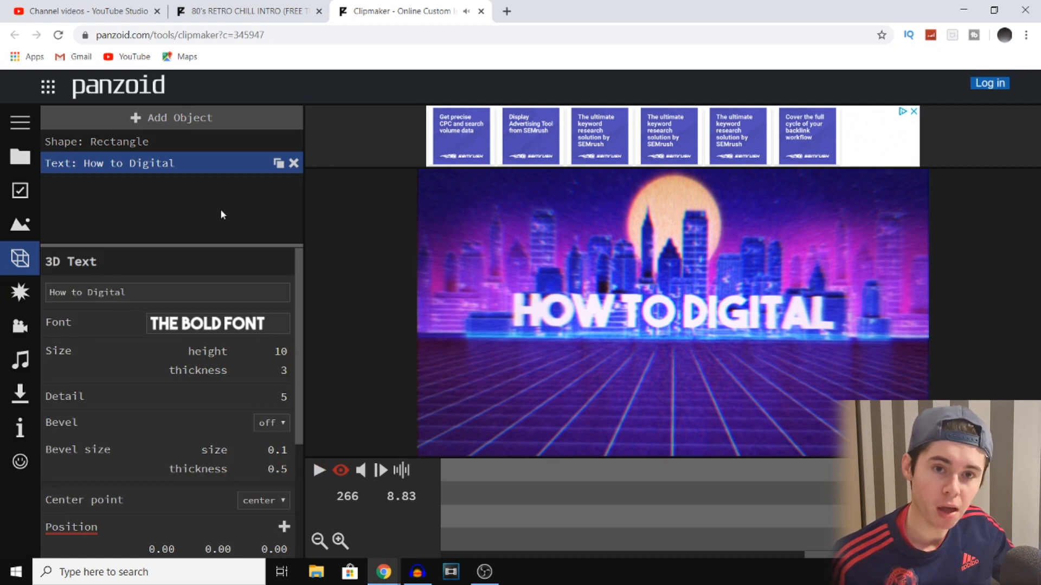
Review the Color Correction effect's settings and the camera animation settings.
{"action": "left_click", "coordinate": [16, 299]}
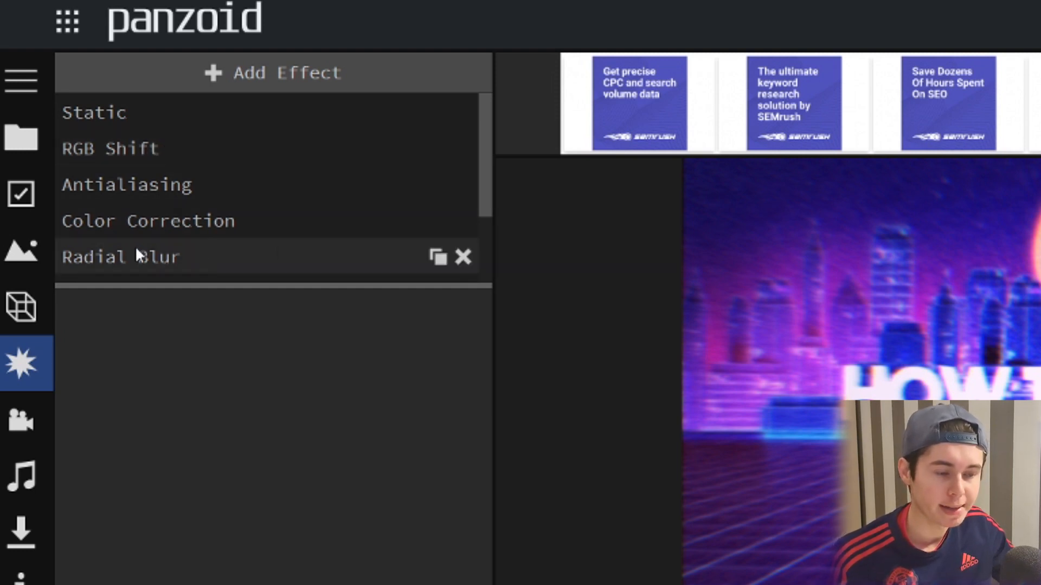
{"action": "left_click", "coordinate": [210, 221]}
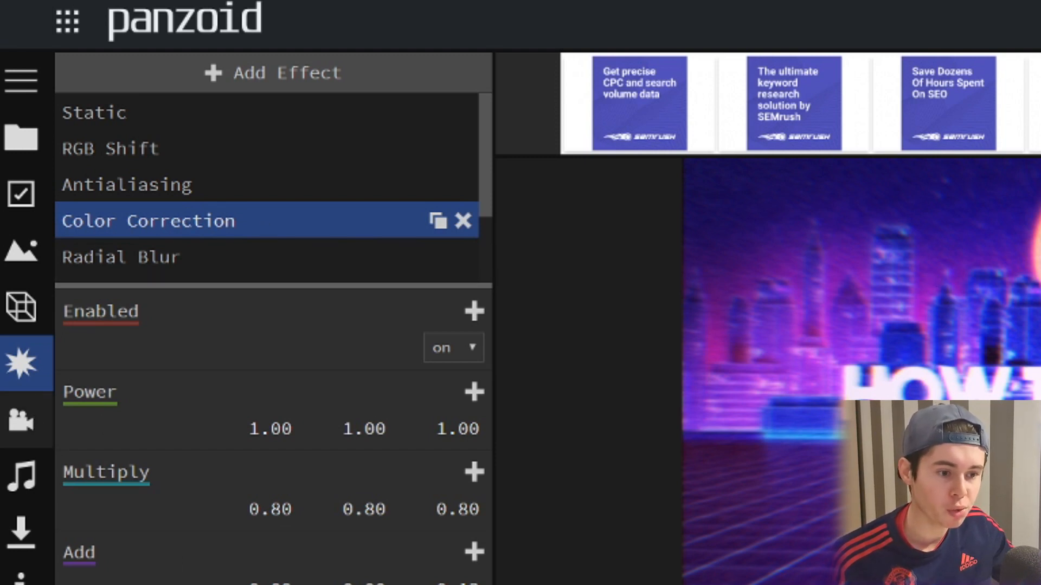
{"action": "left_click", "coordinate": [22, 420]}
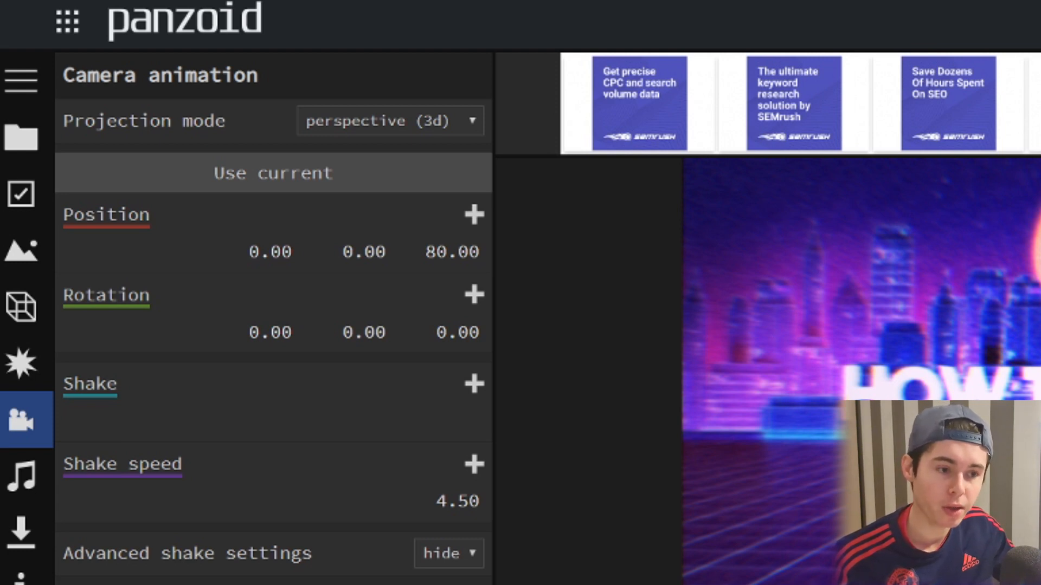
Choose the "Short Trip - Roa" song from the Downloads folder as the intro's audio file.
{"action": "left_click", "coordinate": [18, 478]}
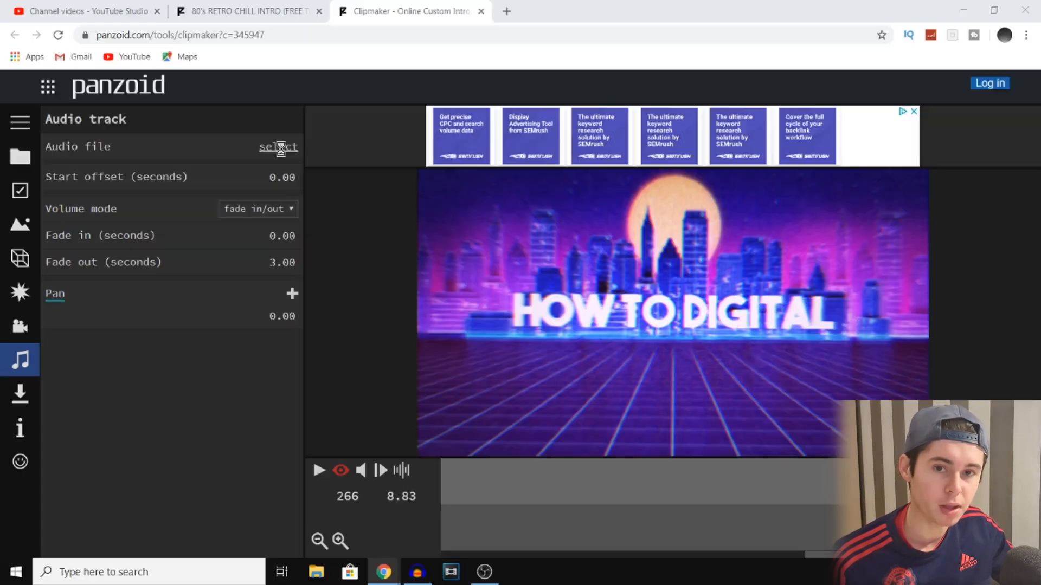
{"action": "left_click", "coordinate": [280, 147]}
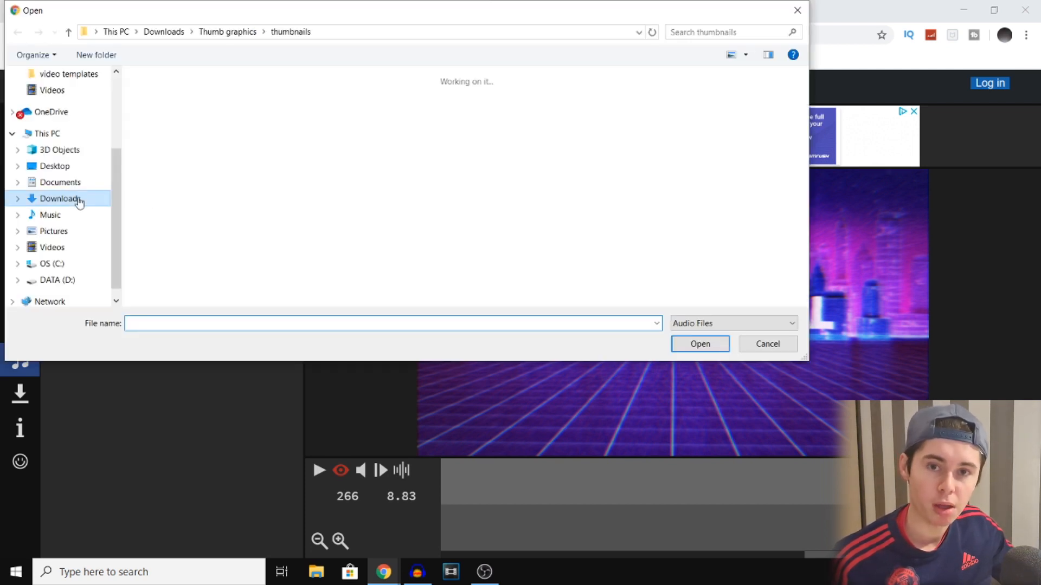
{"action": "left_click", "coordinate": [60, 198]}
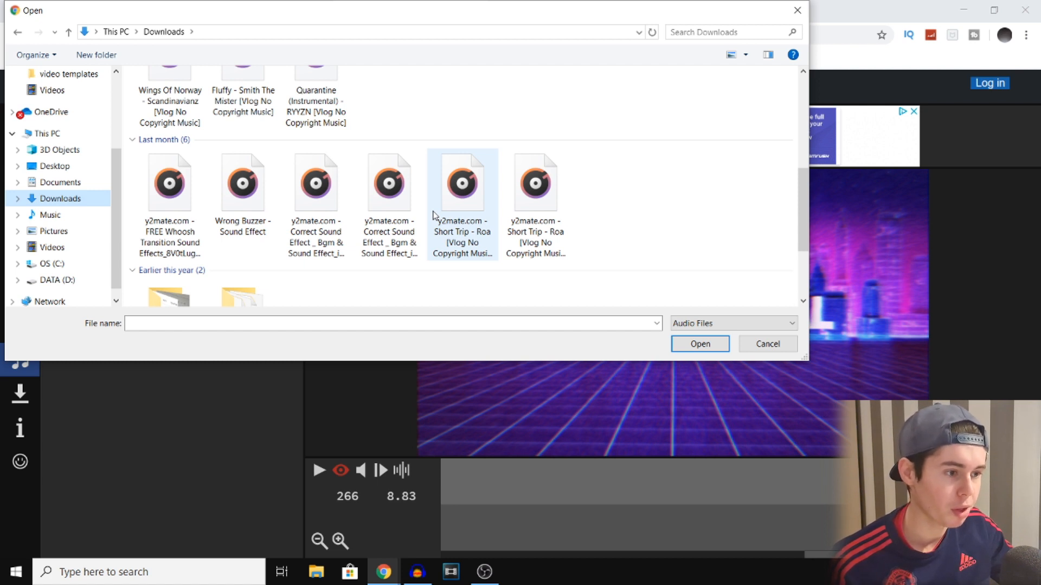
{"action": "double_click", "coordinate": [494, 255]}
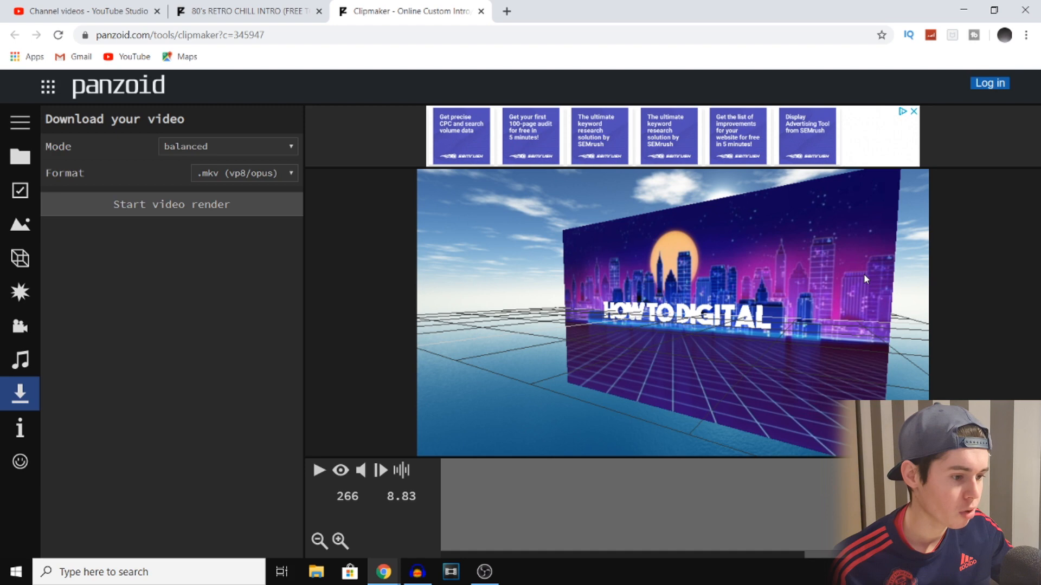
Play the finished intro with render preview on, and pause it after checking.
{"action": "key", "text": "space"}
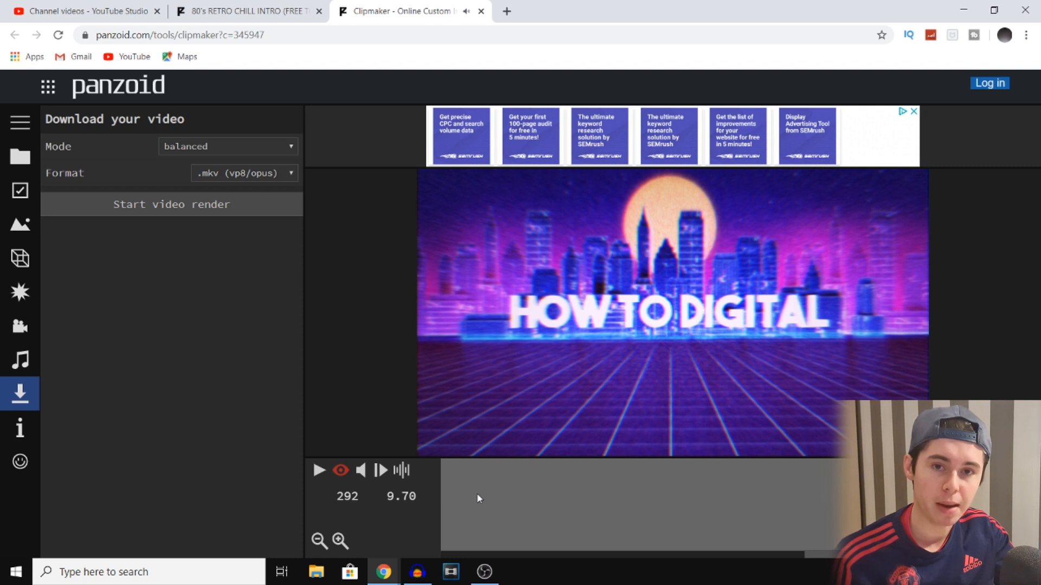
{"action": "key", "text": "space"}
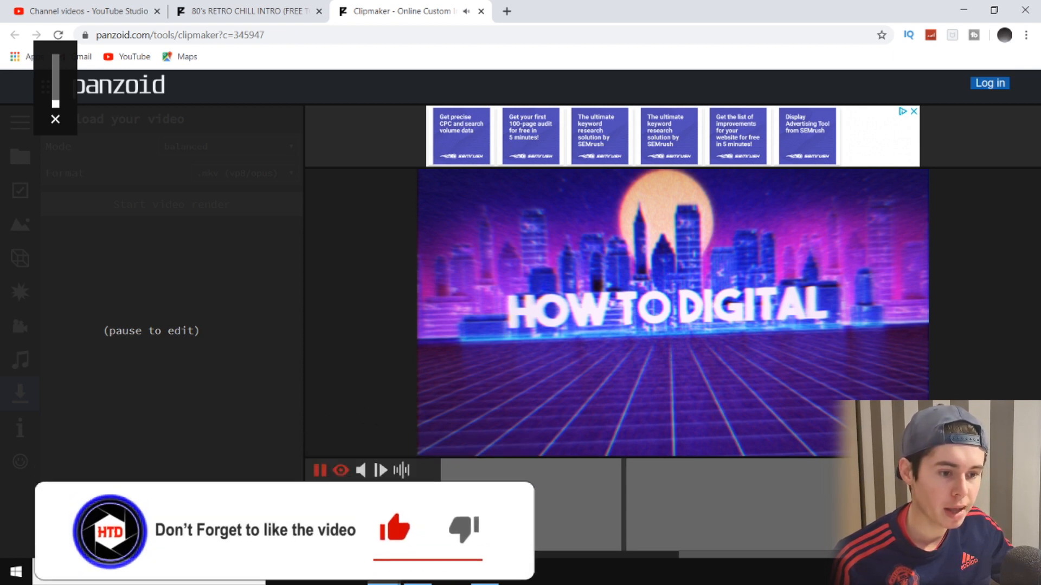
{"action": "key", "text": "space"}
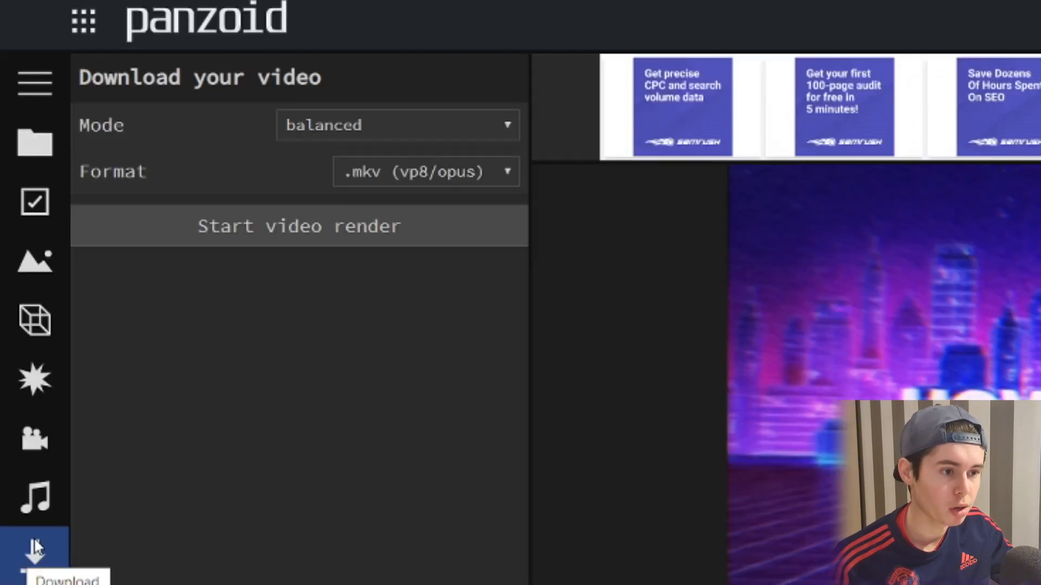
Render the video in extreme quality (slow) mode as .mkv (vp8/opus), allowing the site to store files on the device.
{"action": "left_click", "coordinate": [389, 126]}
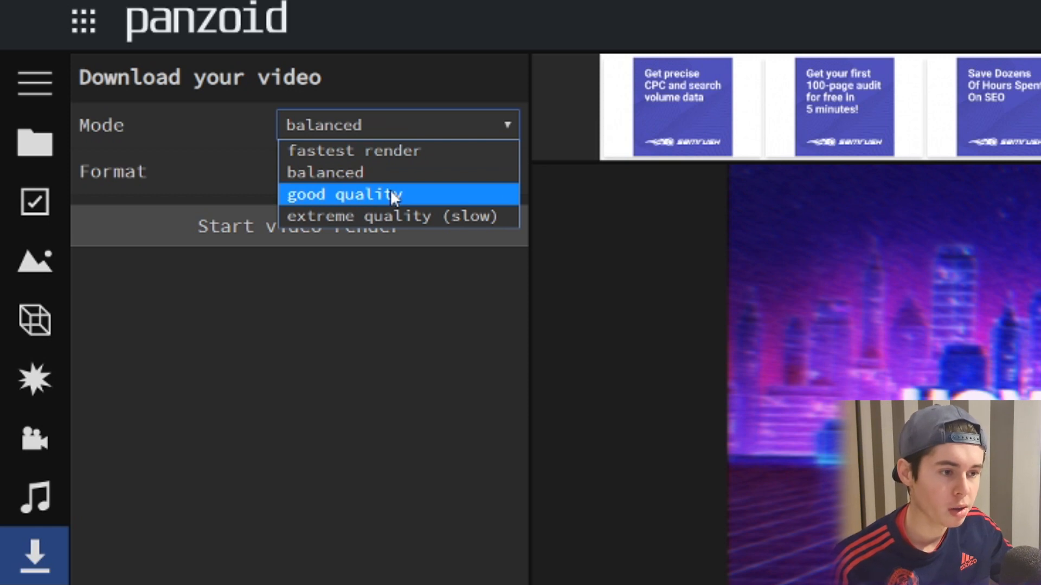
{"action": "left_click", "coordinate": [411, 199]}
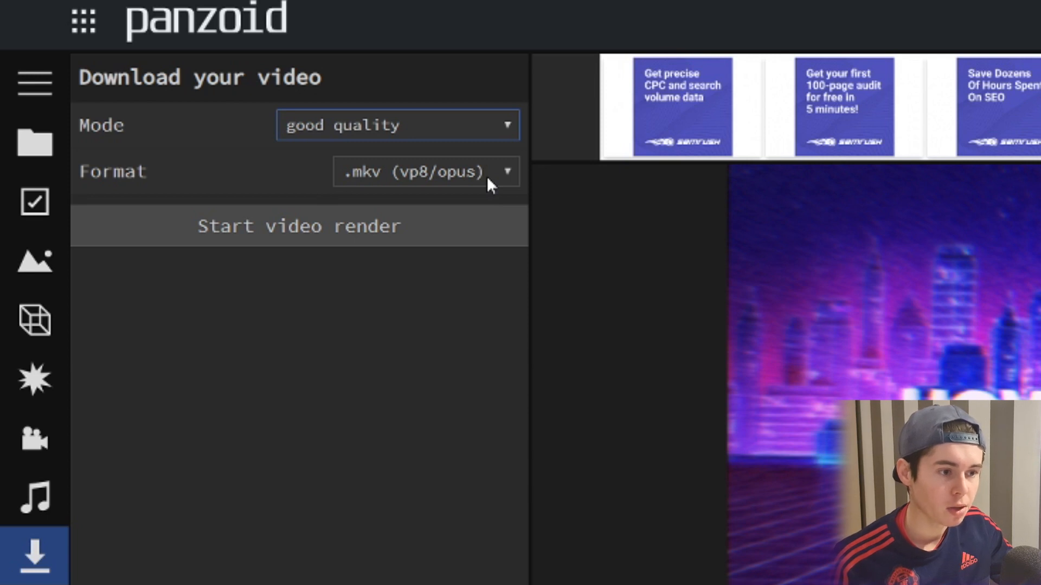
{"action": "left_click", "coordinate": [486, 175]}
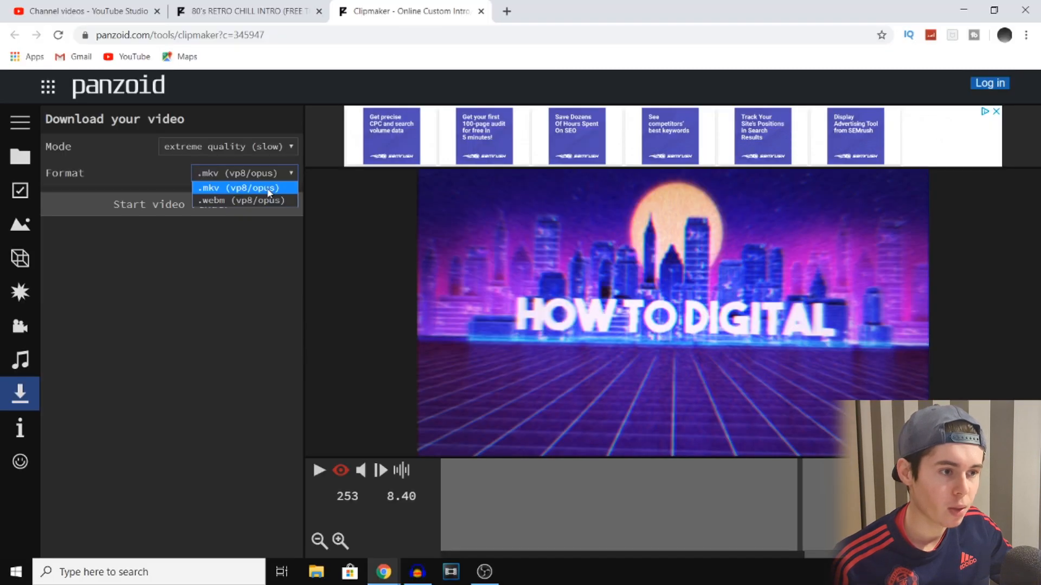
{"action": "left_click", "coordinate": [270, 193]}
{"action": "left_click", "coordinate": [255, 205]}
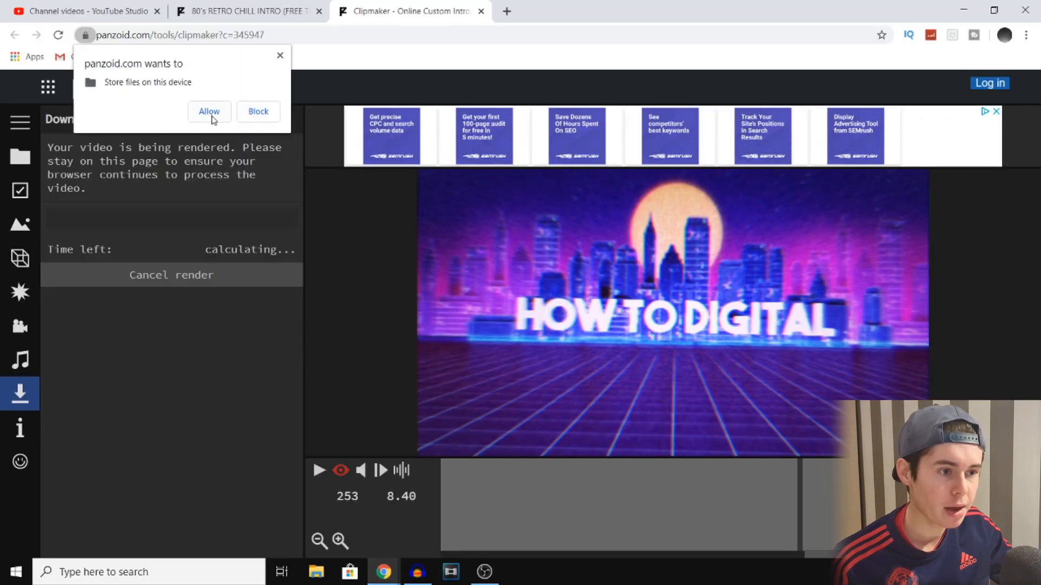
{"action": "left_click", "coordinate": [210, 112]}
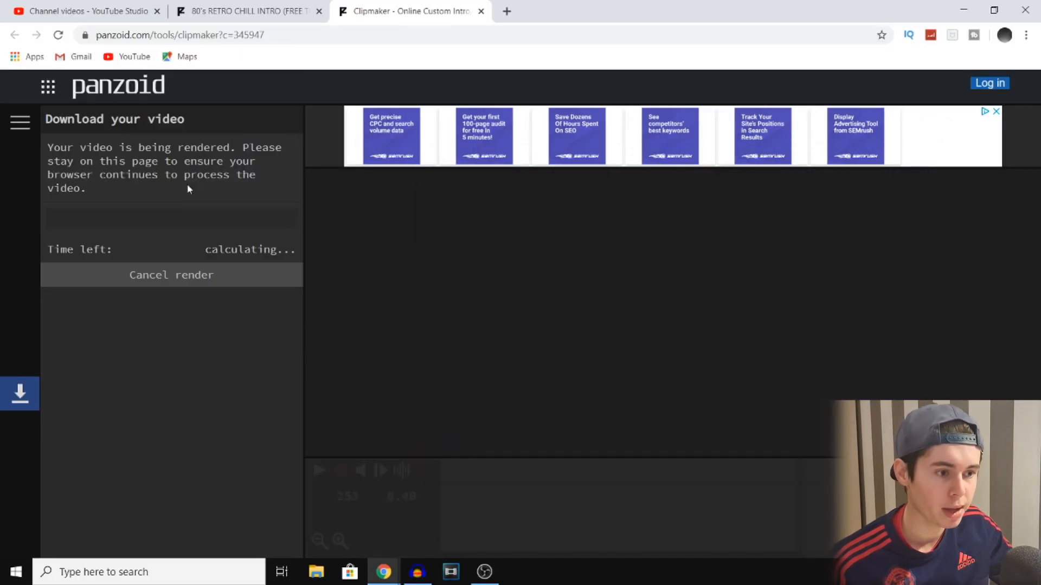
Open the Convertio file converter website in a new browser tab.
{"action": "left_click", "coordinate": [507, 11]}
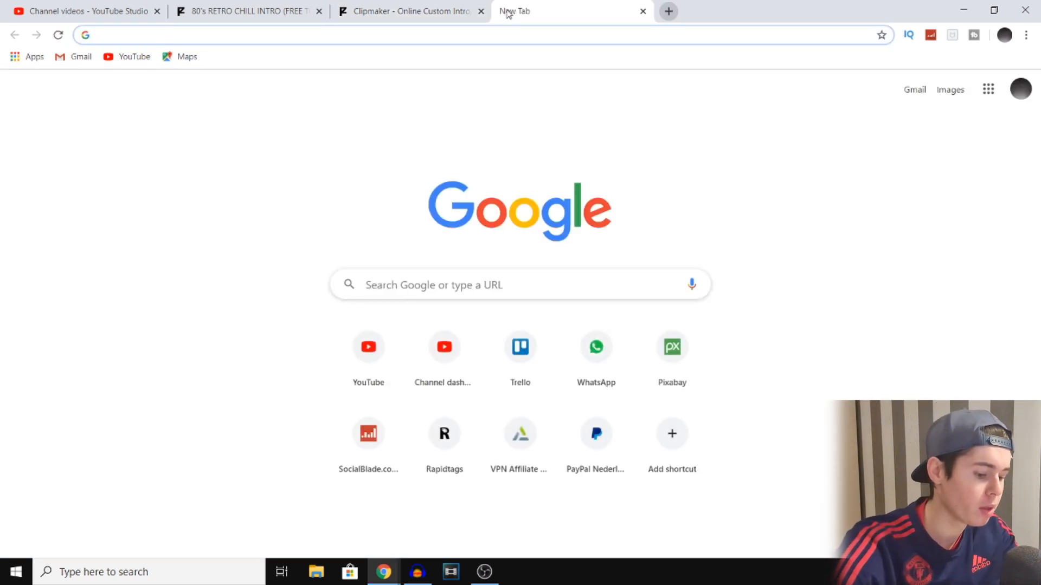
{"action": "type", "text": "conver"}
{"action": "key", "text": "Return"}
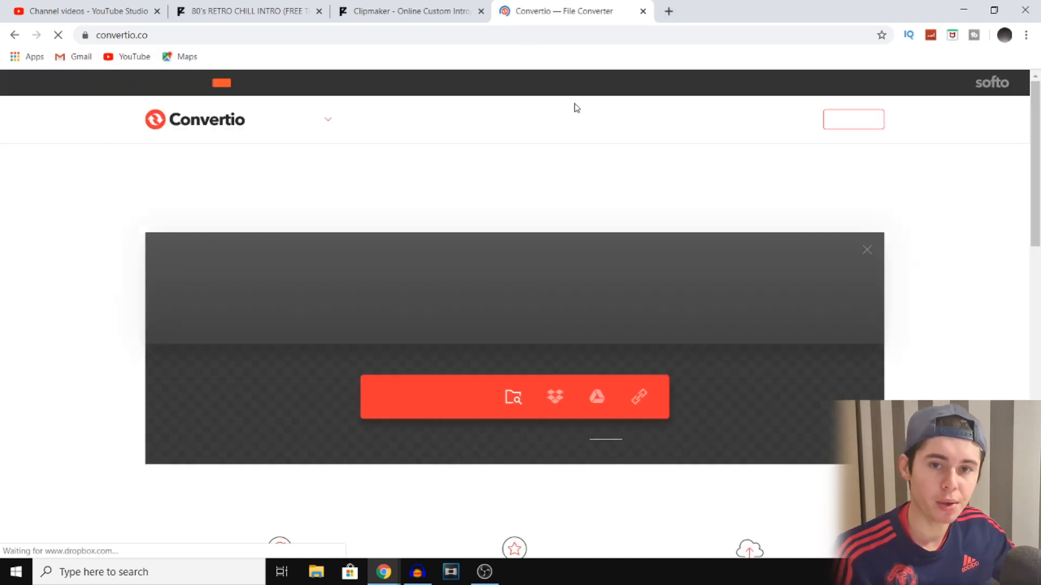
{"action": "left_click", "coordinate": [421, 398]}
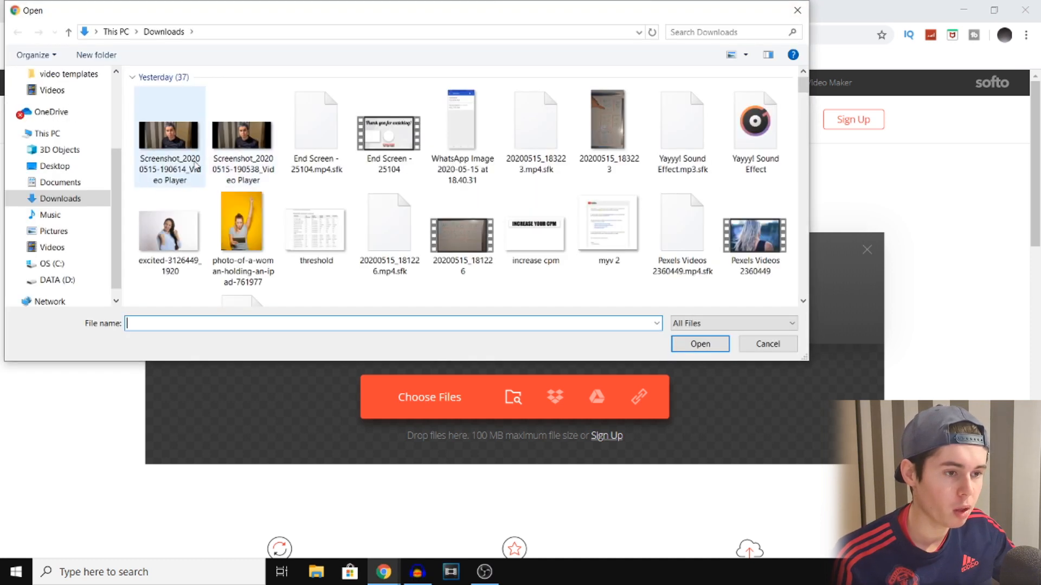
{"action": "scroll", "coordinate": [121, 142], "scroll_direction": "up", "scroll_amount": 3}
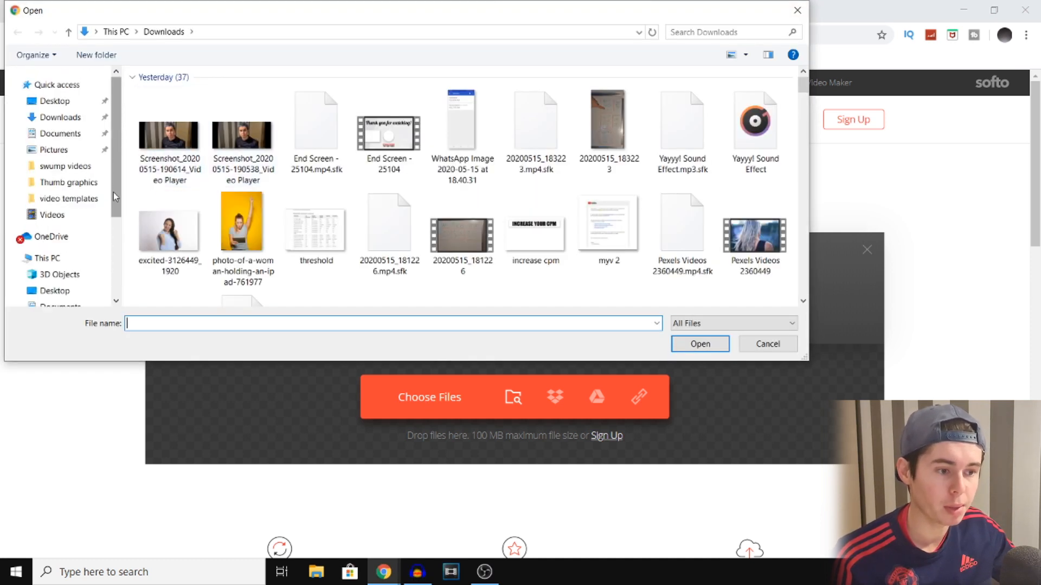
{"action": "key", "text": "Escape"}
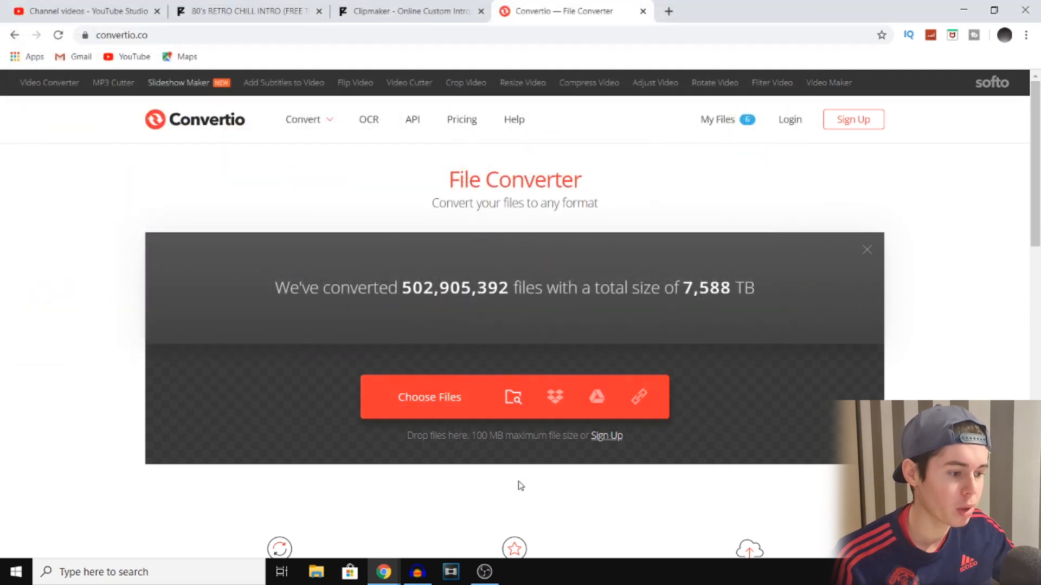
Return to Clipmaker and open the page with more creations, leaving the current project unsaved.
{"action": "left_click", "coordinate": [427, 10]}
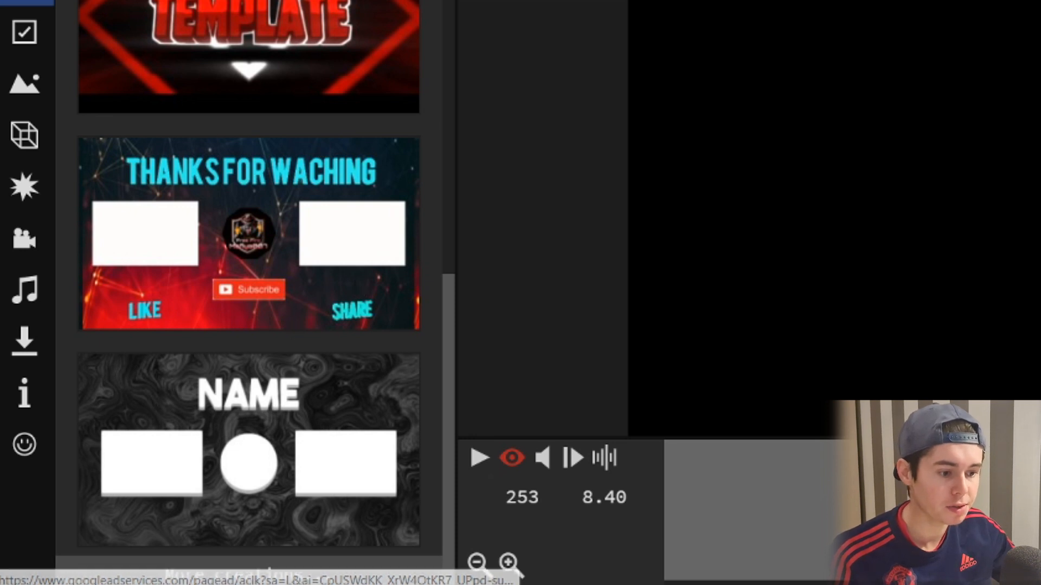
{"action": "left_click", "coordinate": [262, 578]}
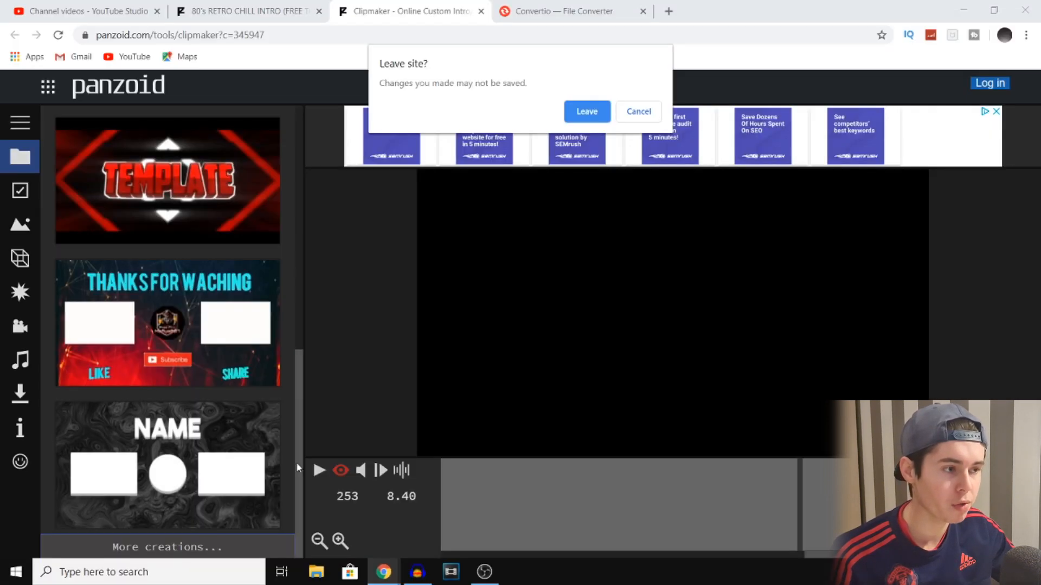
{"action": "left_click", "coordinate": [589, 110]}
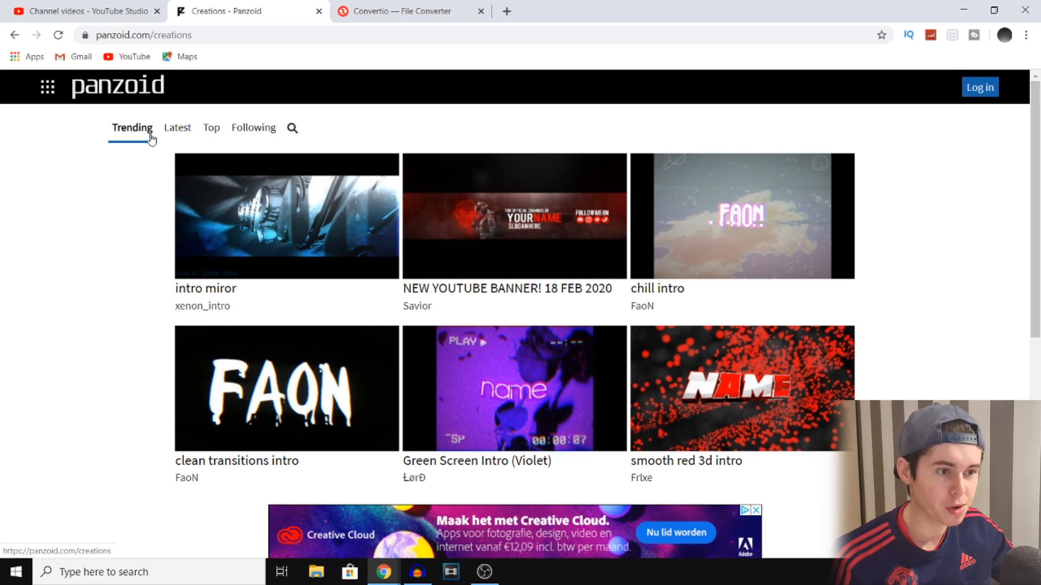
Browse the latest and top Panzoid creations for other intro templates.
{"action": "left_click", "coordinate": [191, 134]}
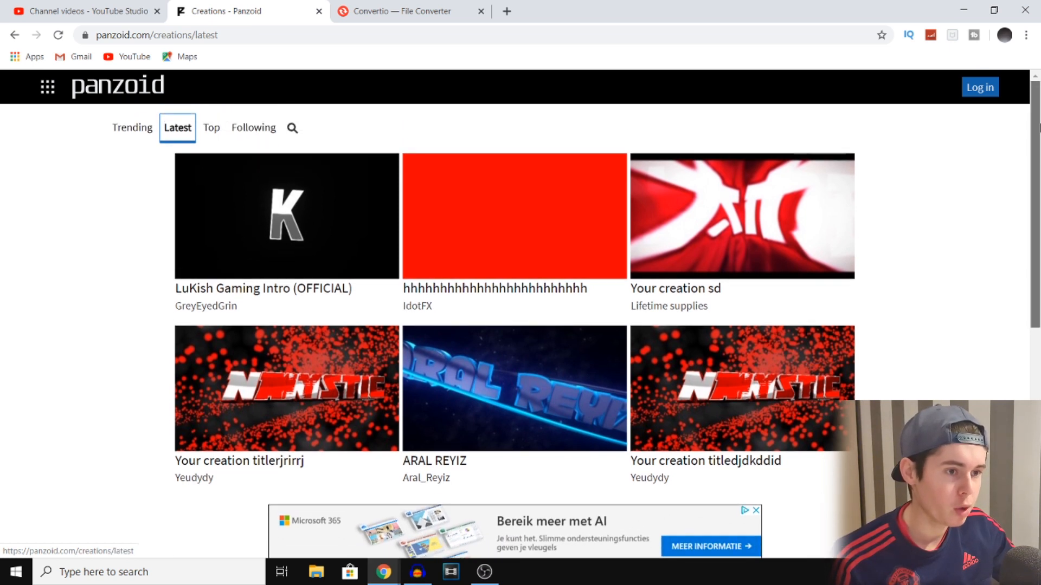
{"action": "left_click", "coordinate": [212, 127]}
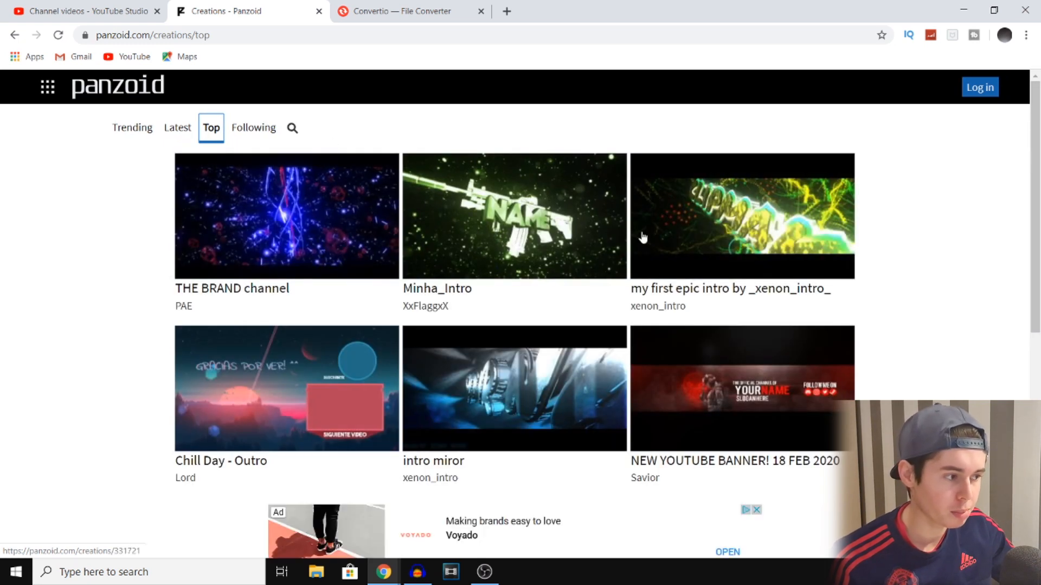
{"action": "left_click_drag", "start_coordinate": [1036, 213], "coordinate": [1038, 455]}
{"action": "scroll", "coordinate": [967, 343], "scroll_direction": "down", "scroll_amount": 4}
{"action": "scroll", "coordinate": [967, 344], "scroll_direction": "down", "scroll_amount": 2}
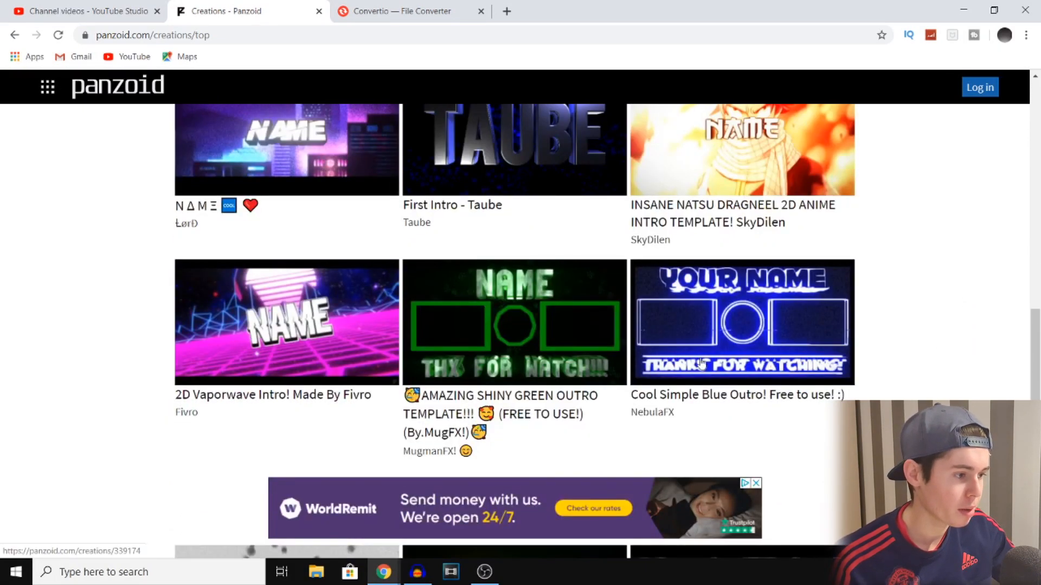
{"action": "scroll", "coordinate": [825, 339], "scroll_direction": "down", "scroll_amount": 2}
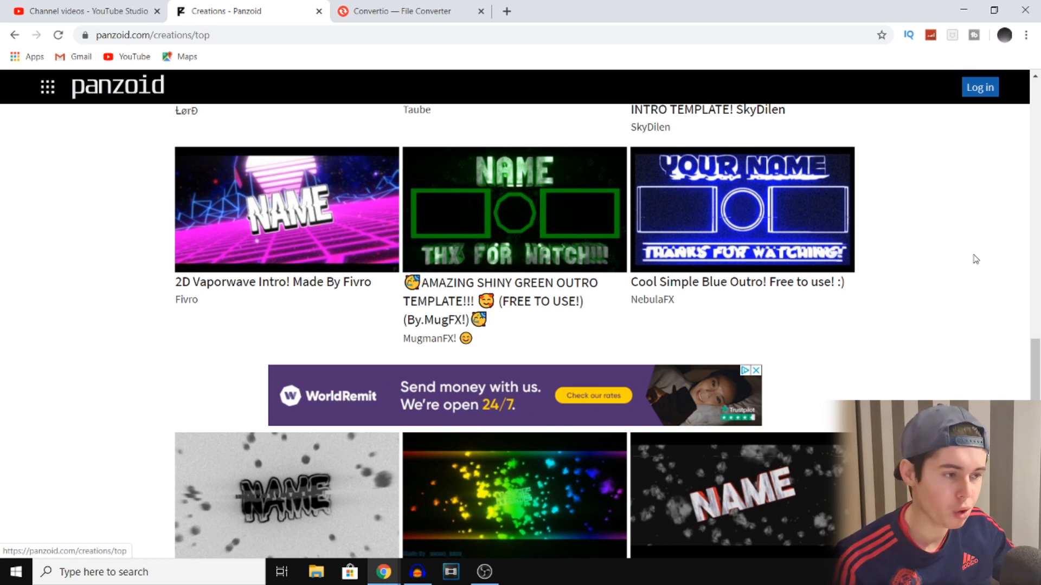
{"action": "scroll", "coordinate": [976, 259], "scroll_direction": "up", "scroll_amount": 10}
{"action": "scroll", "coordinate": [976, 259], "scroll_direction": "up", "scroll_amount": 7}
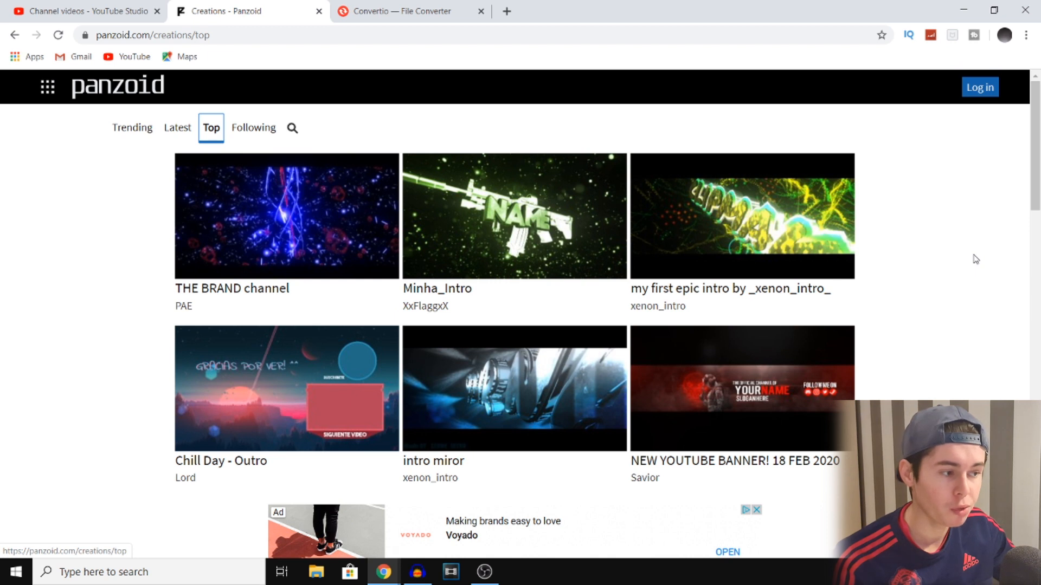
Open the Minha_Intro template from the top creations in Clipmaker.
{"action": "left_click", "coordinate": [496, 227]}
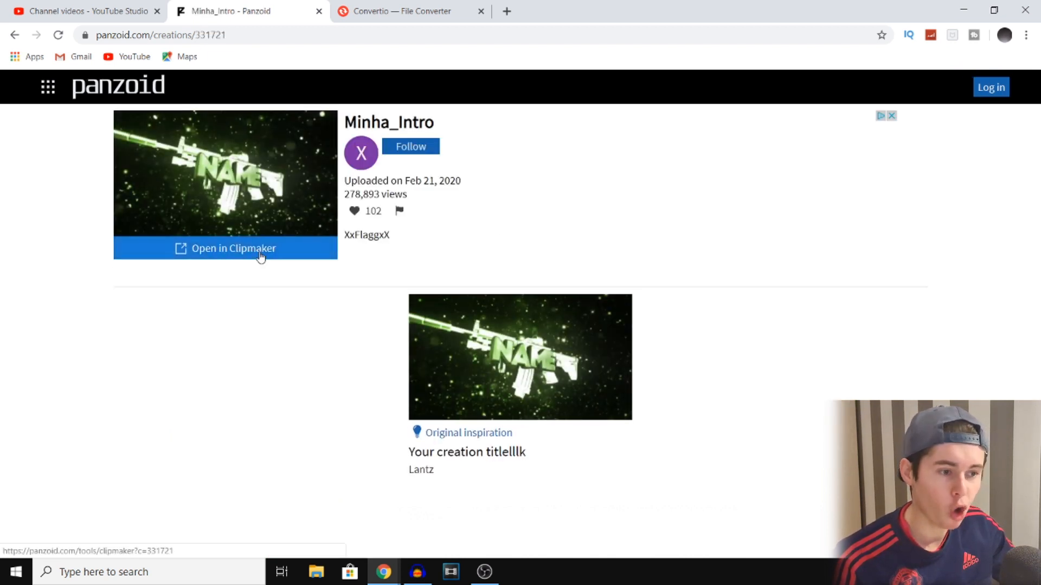
{"action": "left_click", "coordinate": [211, 248]}
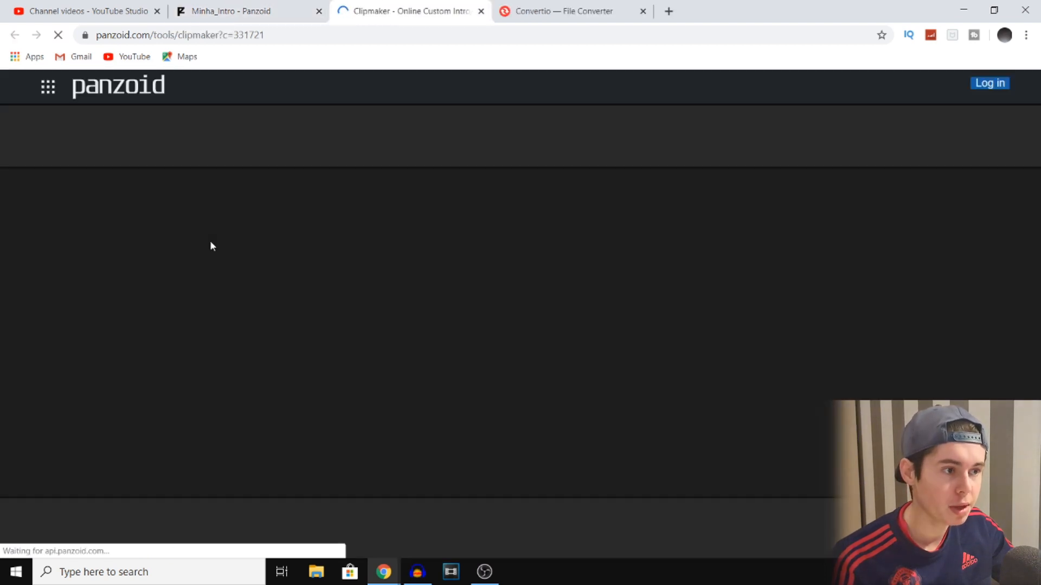